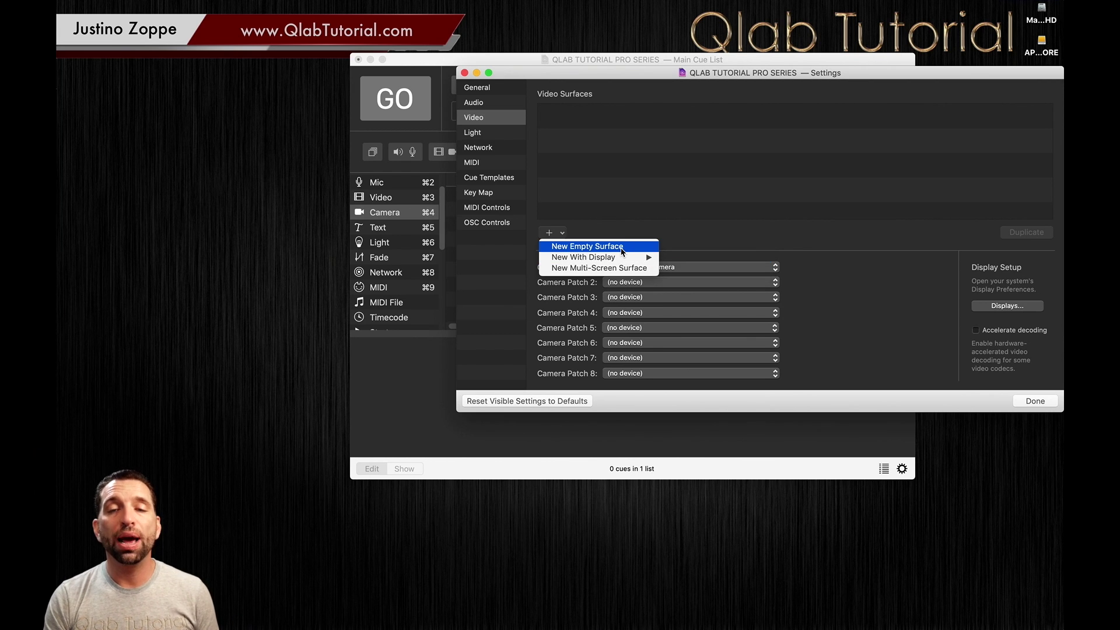
# - Create a new video surface from the Color LCD display and toggle its guides on and off
pyautogui.moveTo(617, 262)
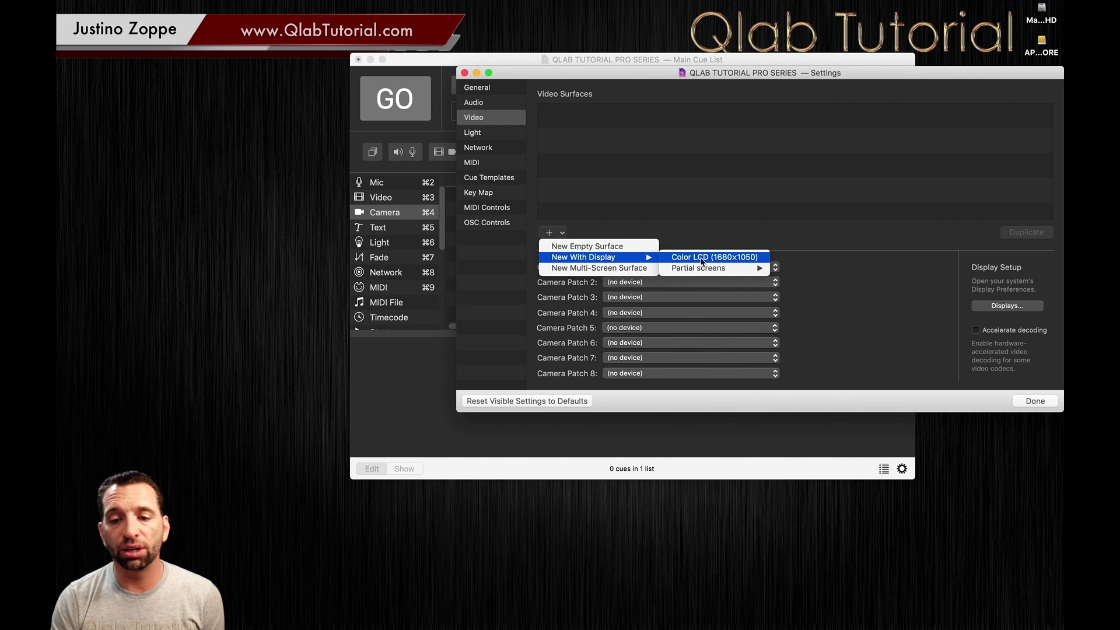
pyautogui.click(701, 261)
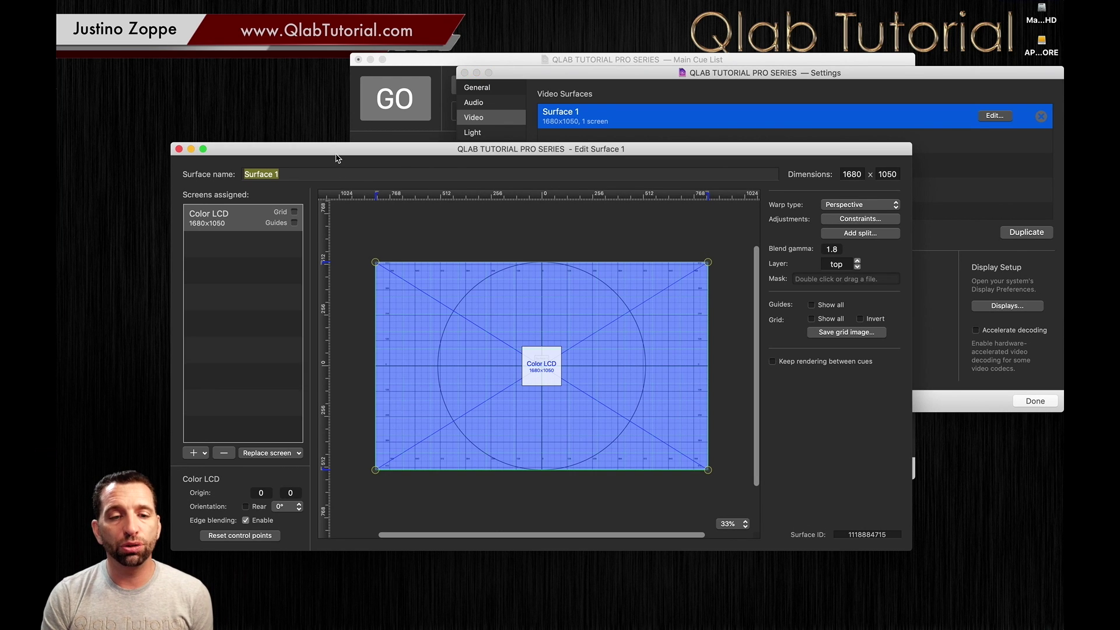
pyautogui.moveTo(336, 154); pyautogui.dragTo(507, 179)
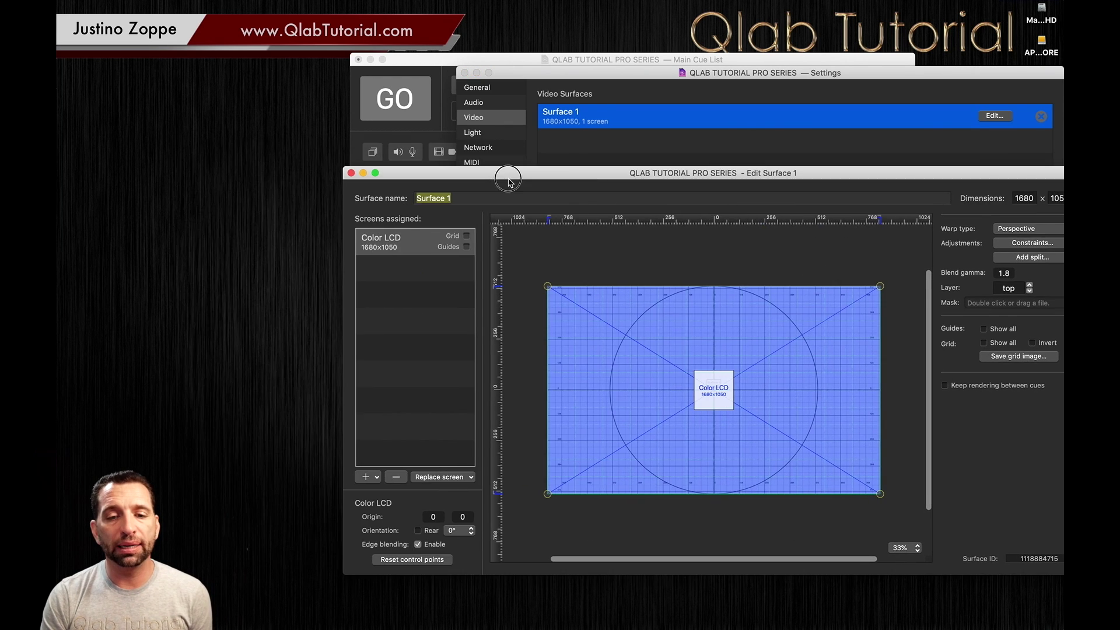
pyautogui.click(466, 247)
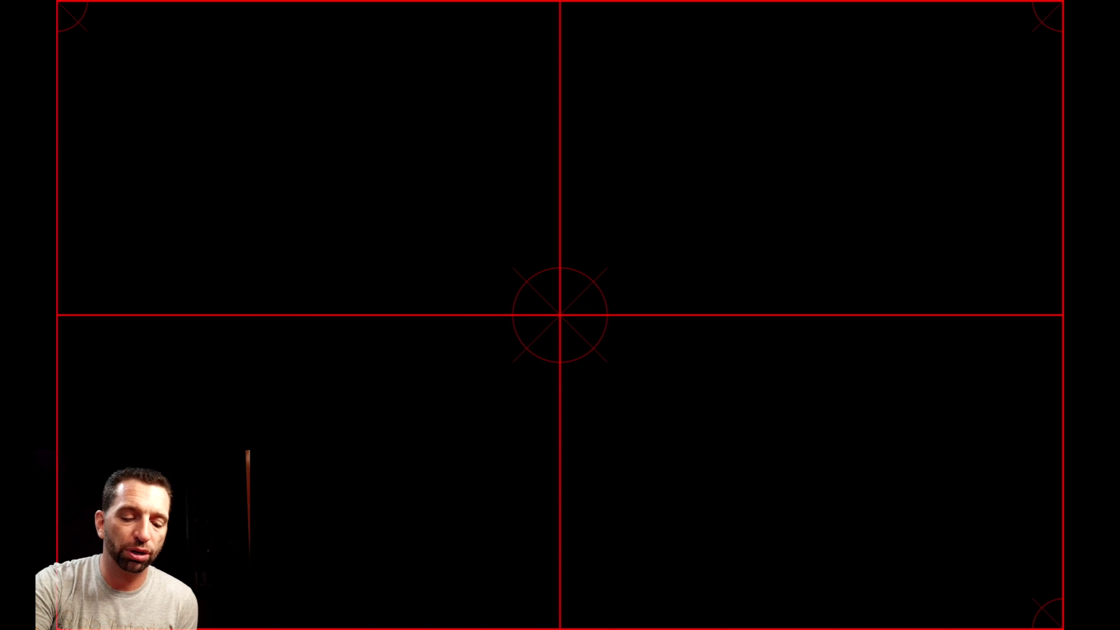
pyautogui.click(466, 246)
# - Rename the surface to MAC SCREEN and close the surface editor
pyautogui.tripleClick(454, 198)
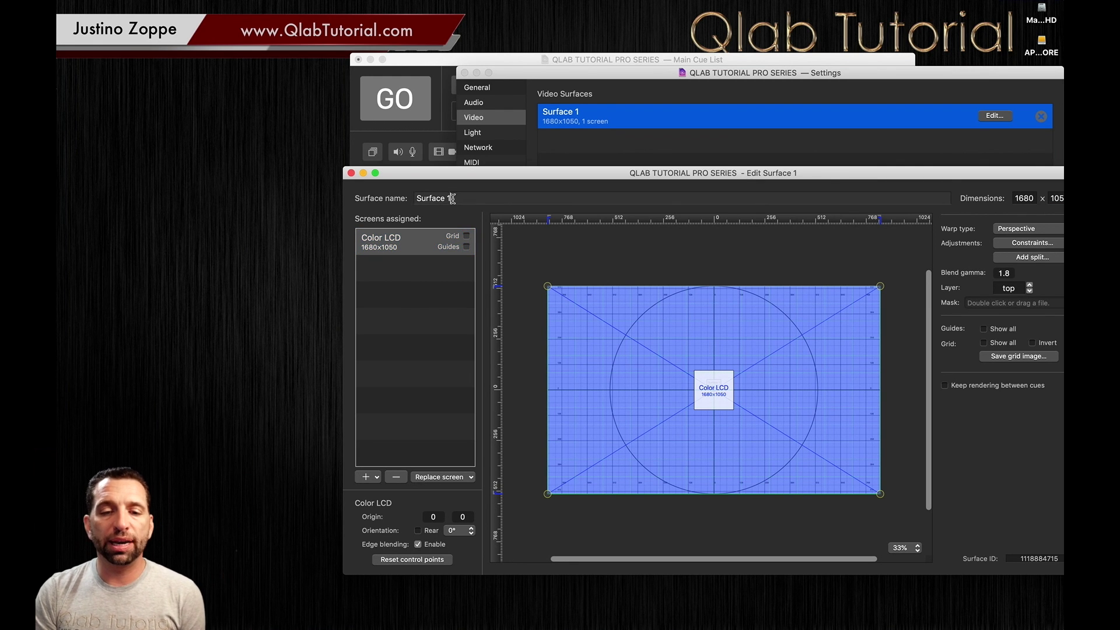
pyautogui.press('BackSpace')
pyautogui.write('MAC ')
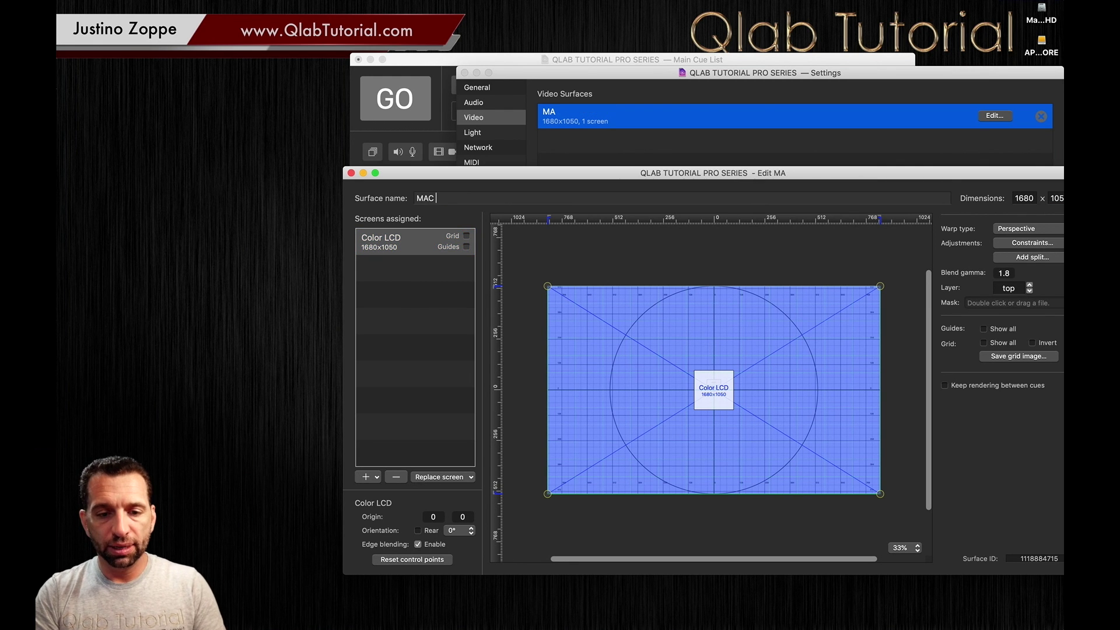
pyautogui.write('SCREEN')
pyautogui.press('Return')
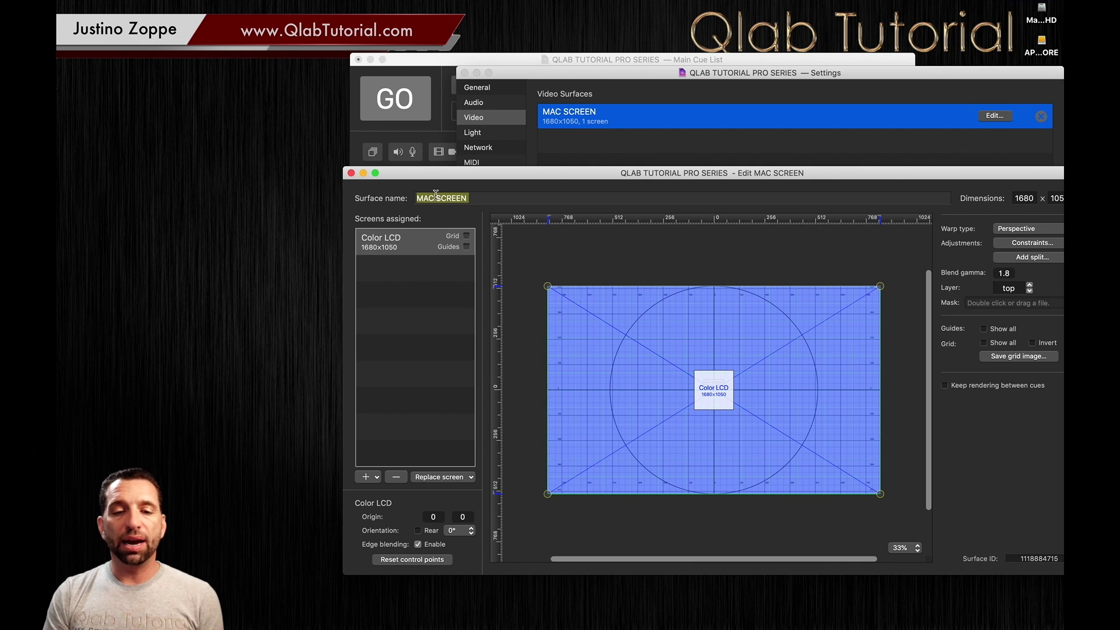
pyautogui.click(351, 173)
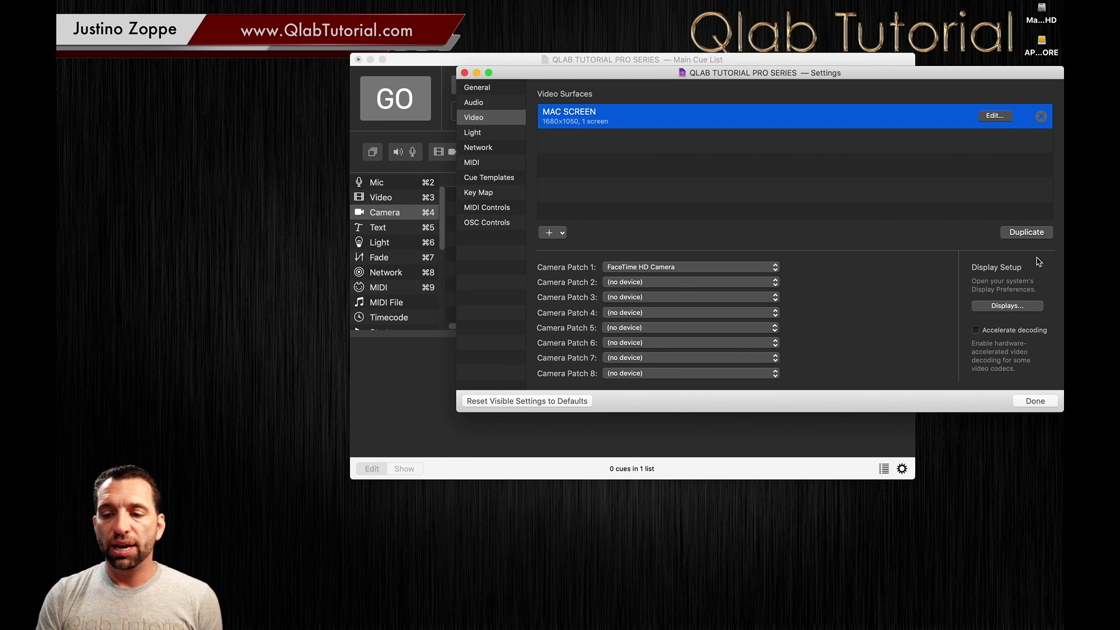
# - Close the workspace settings and paste the four video cues into the cue list
pyautogui.click(1038, 403)
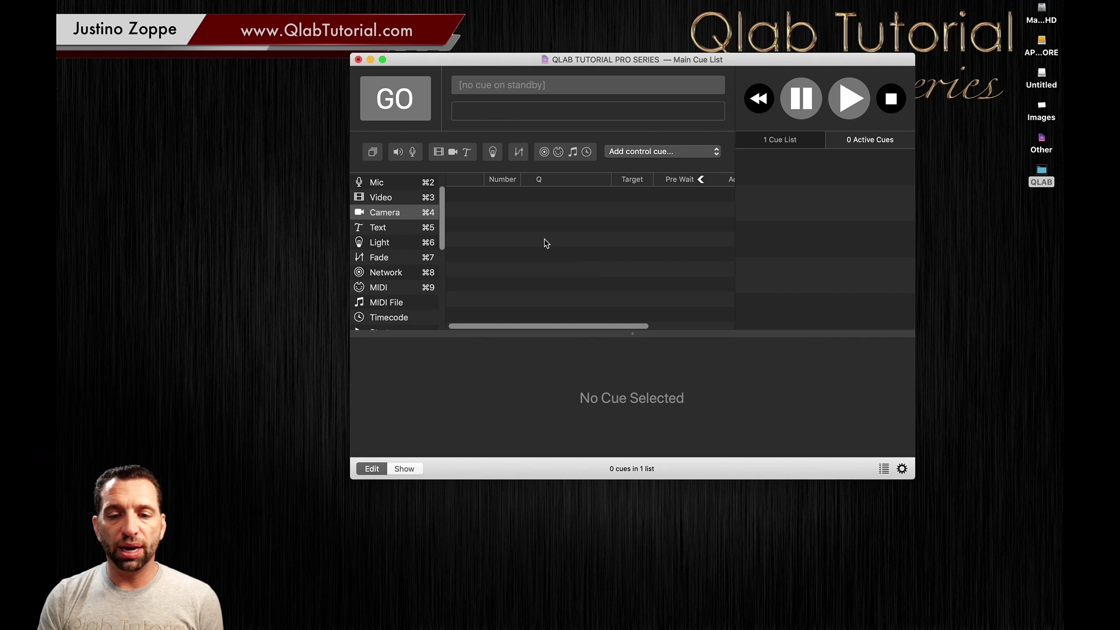
pyautogui.press('super+v')
pyautogui.click(543, 260)
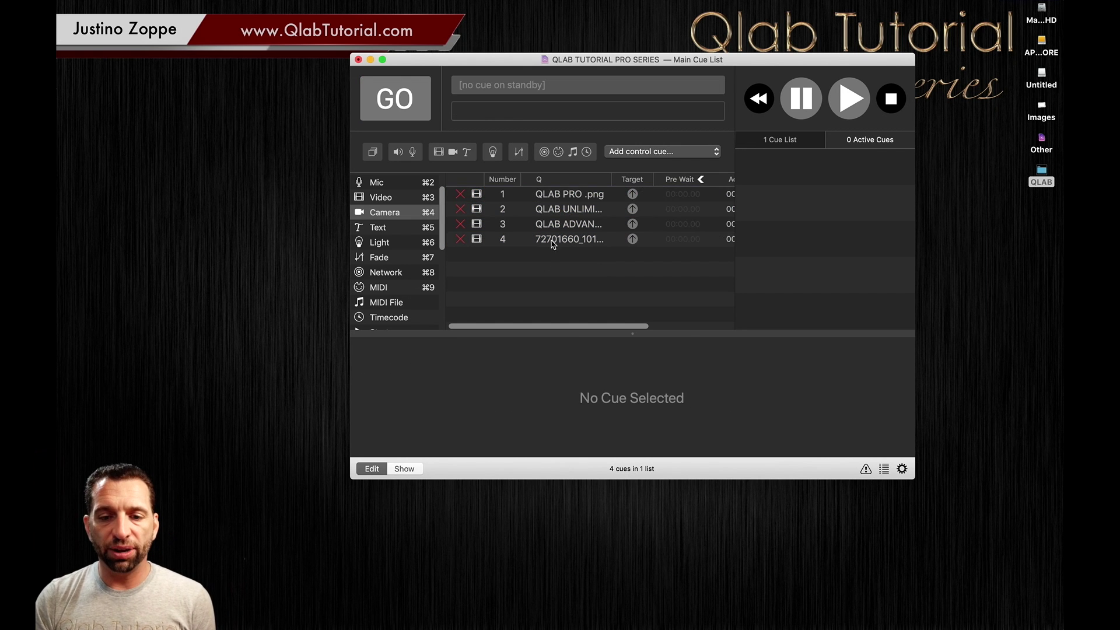
# - Set cue 1 (QLAB PRO .png) to use the MAC SCREEN video surface
pyautogui.click(561, 194)
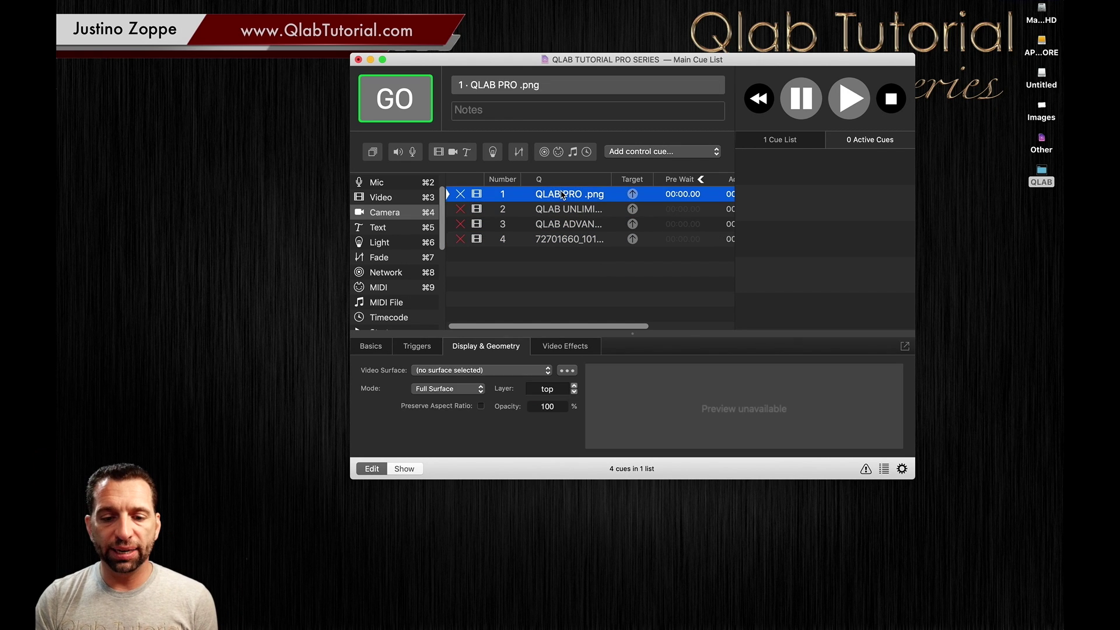
pyautogui.click(467, 369)
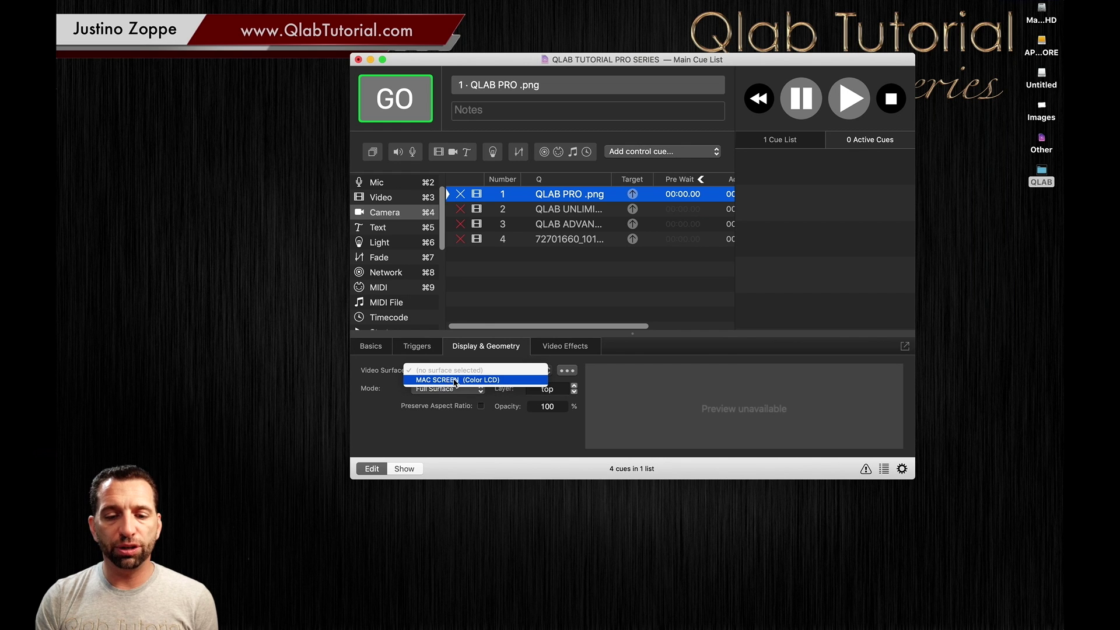
pyautogui.click(455, 381)
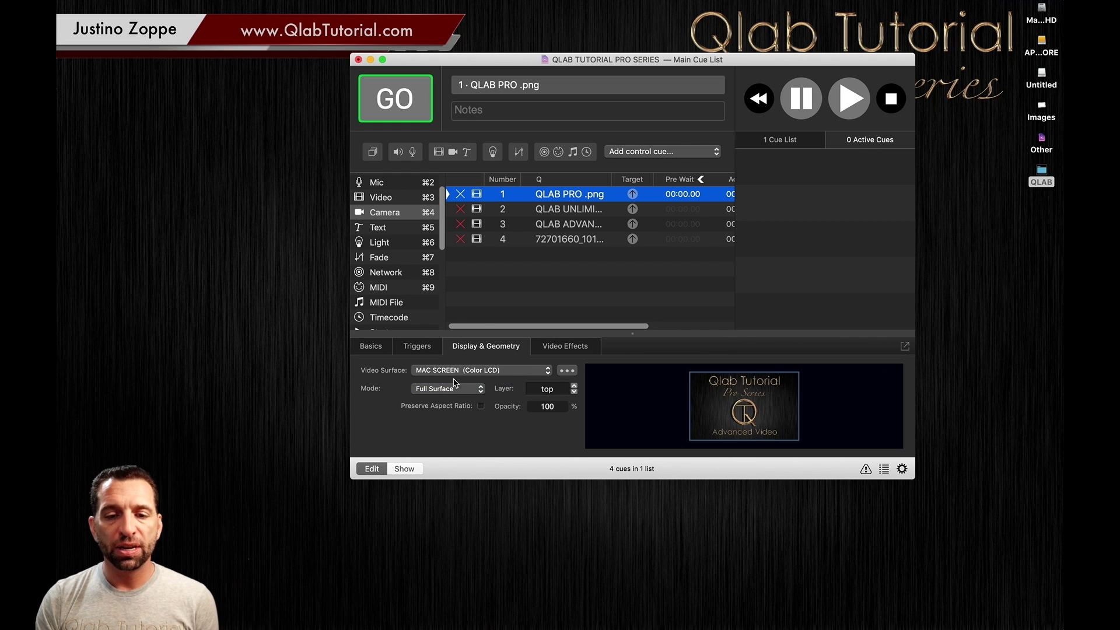
# - Play cue 1 to the full-screen output, then stop it
pyautogui.click(537, 296)
pyautogui.click(551, 198)
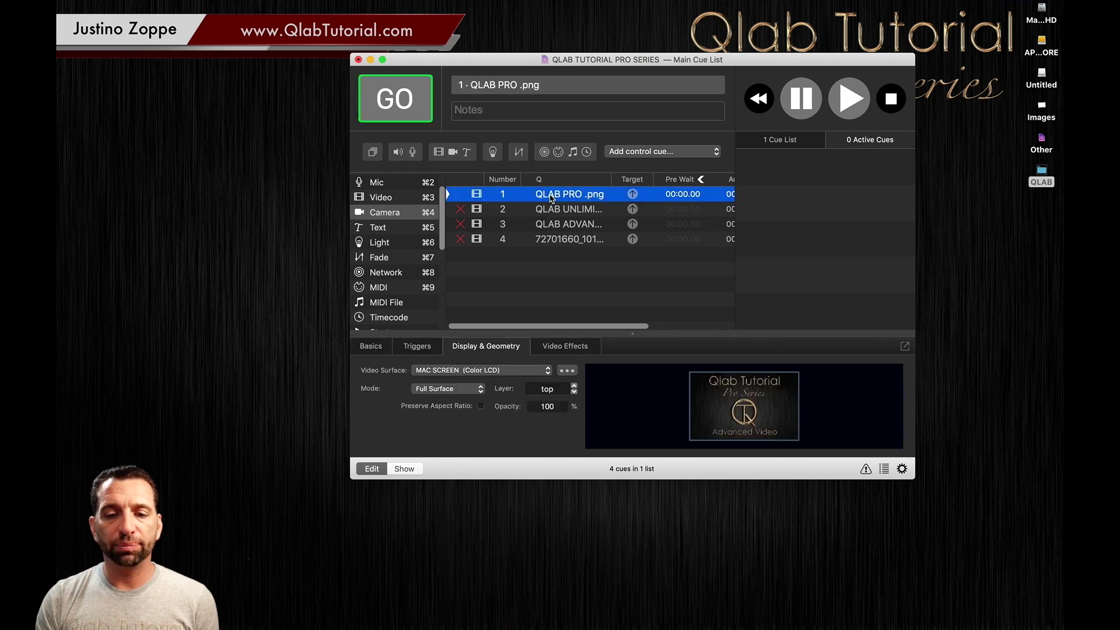
pyautogui.press('space')
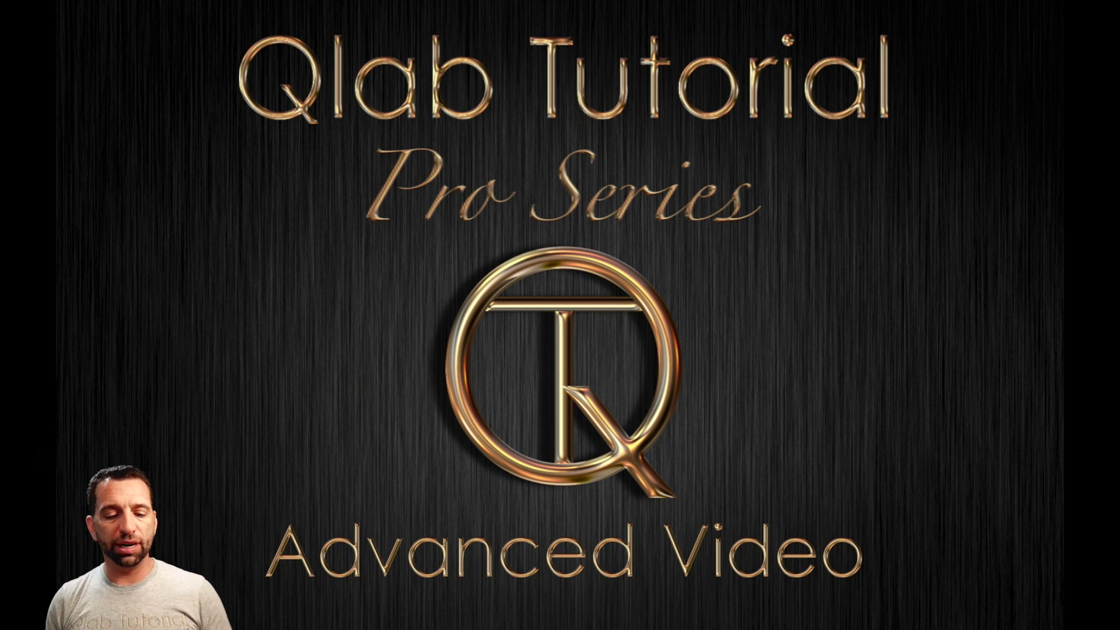
pyautogui.press('Escape')
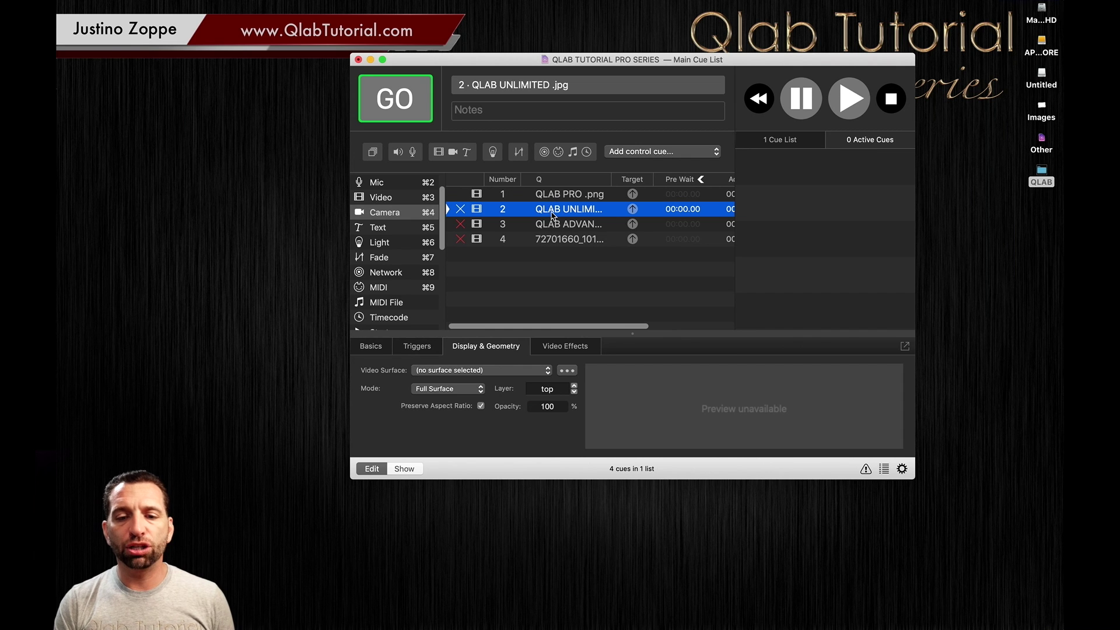
# - Assign MAC SCREEN to cue 4 and turn off Preserve Aspect Ratio
pyautogui.click(550, 240)
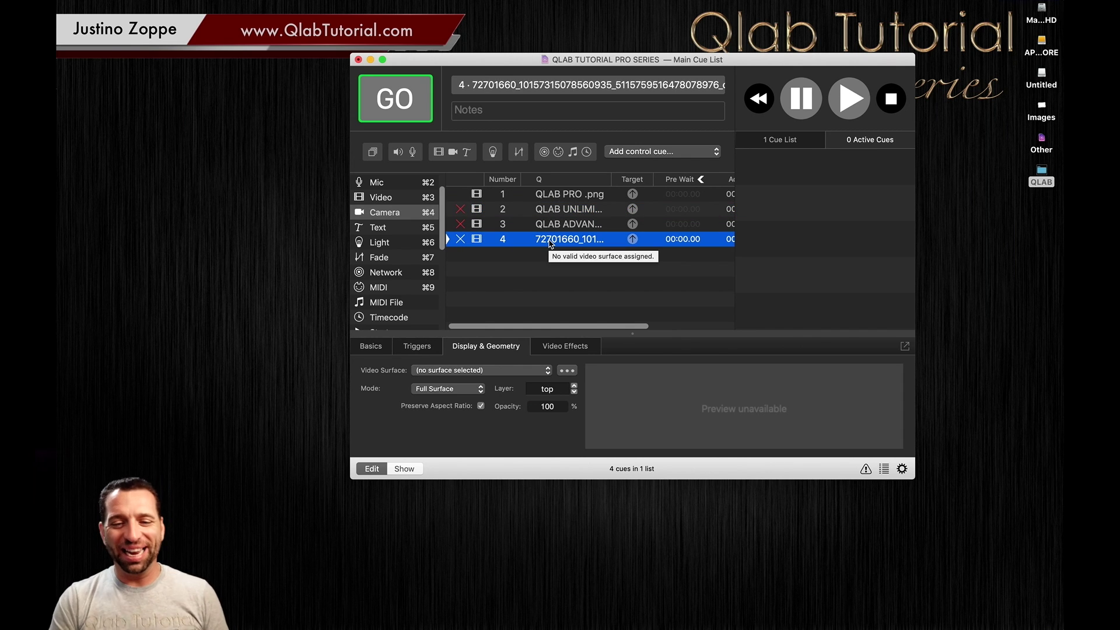
pyautogui.click(495, 371)
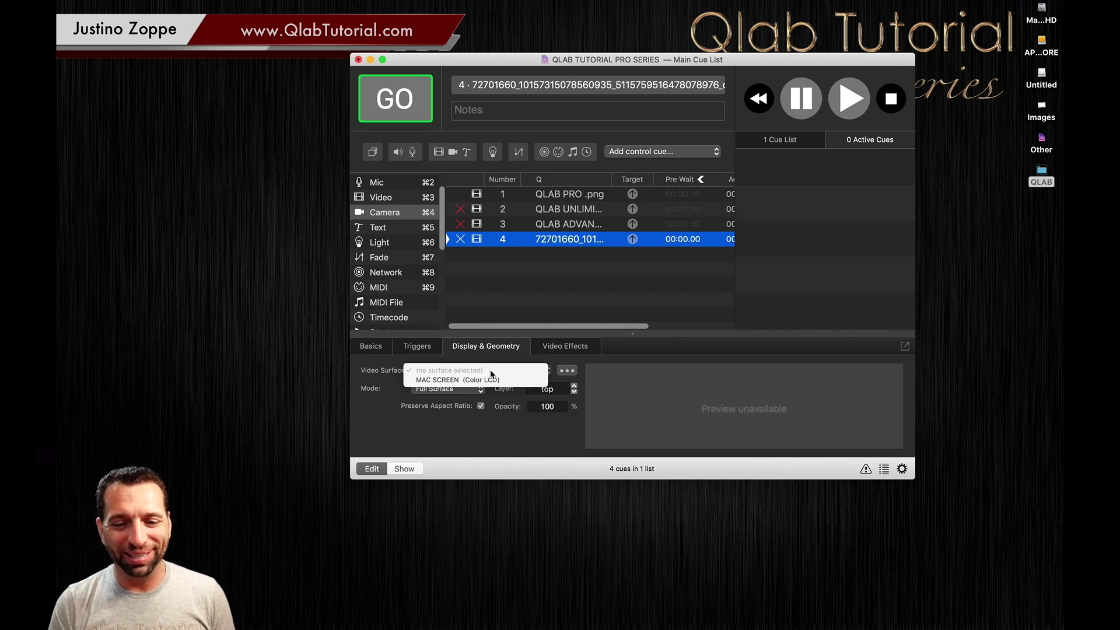
pyautogui.click(456, 382)
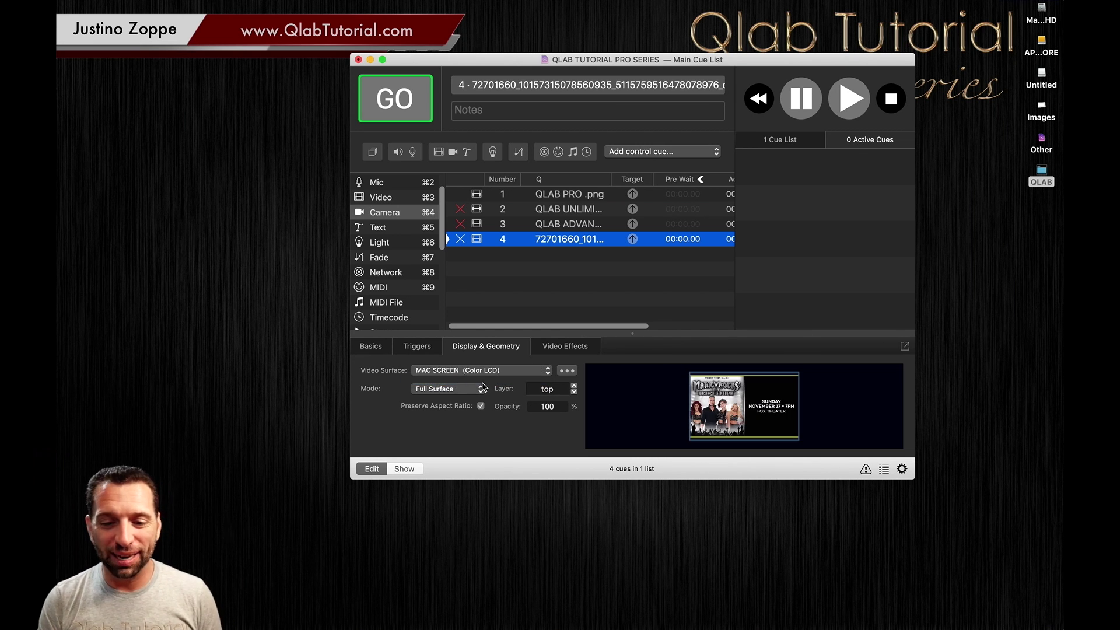
pyautogui.click(481, 407)
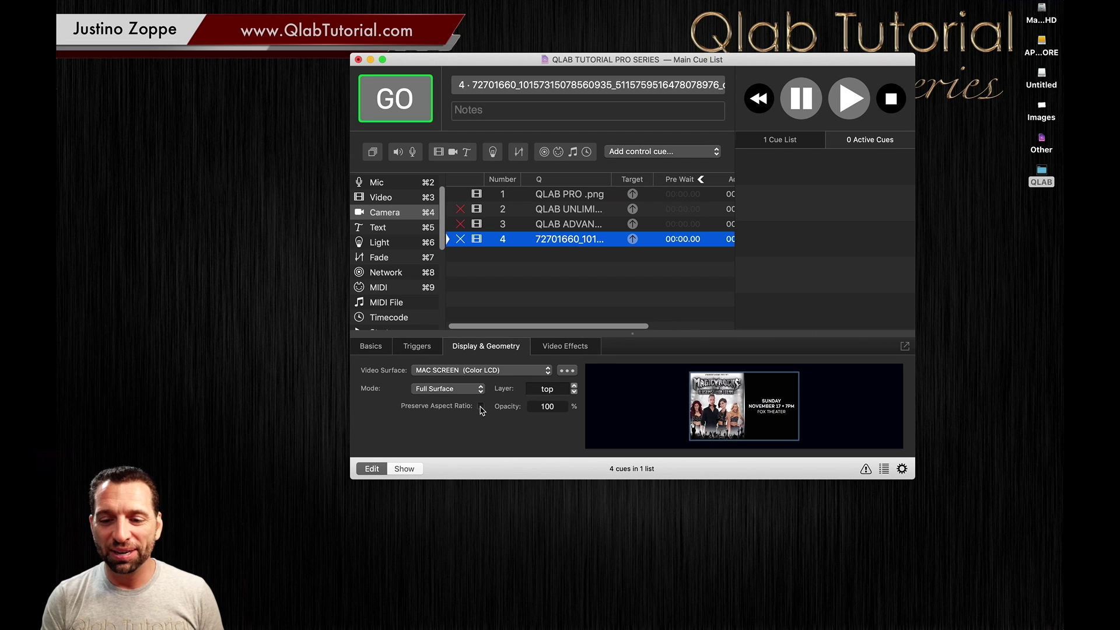
# - Play cue 4's show flyer full screen, then stop all cues
pyautogui.click(602, 286)
pyautogui.click(548, 240)
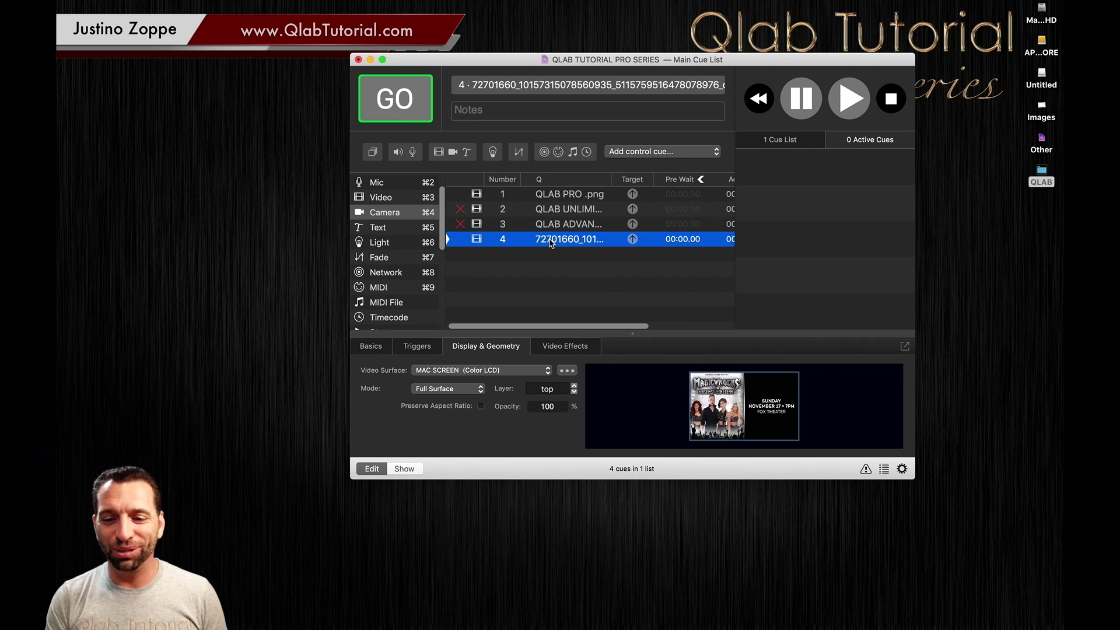
pyautogui.click(548, 257)
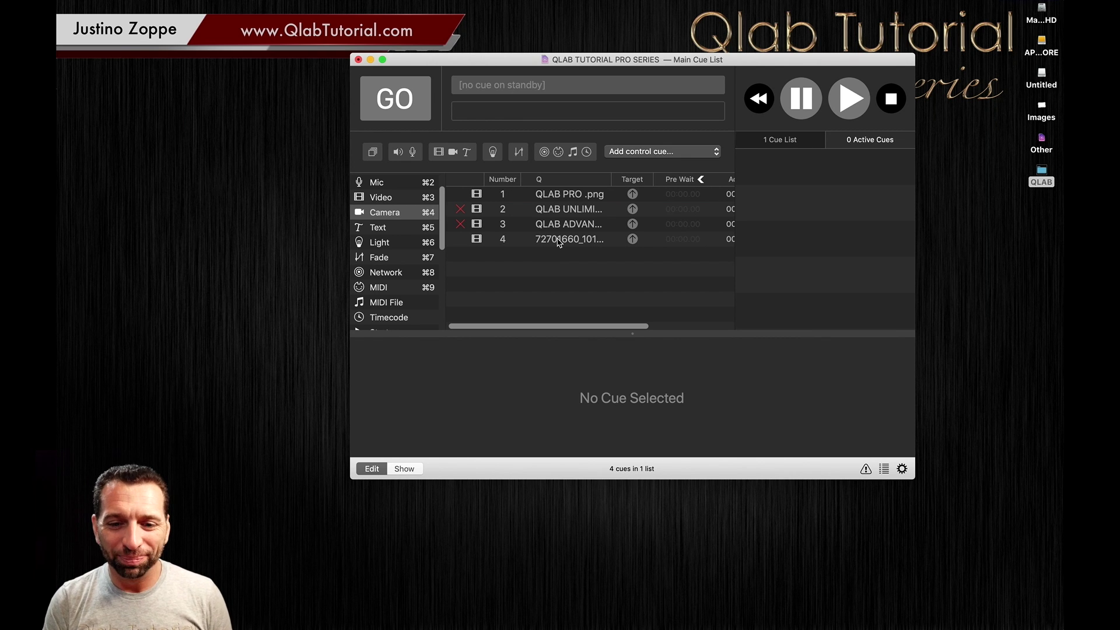
pyautogui.click(558, 242)
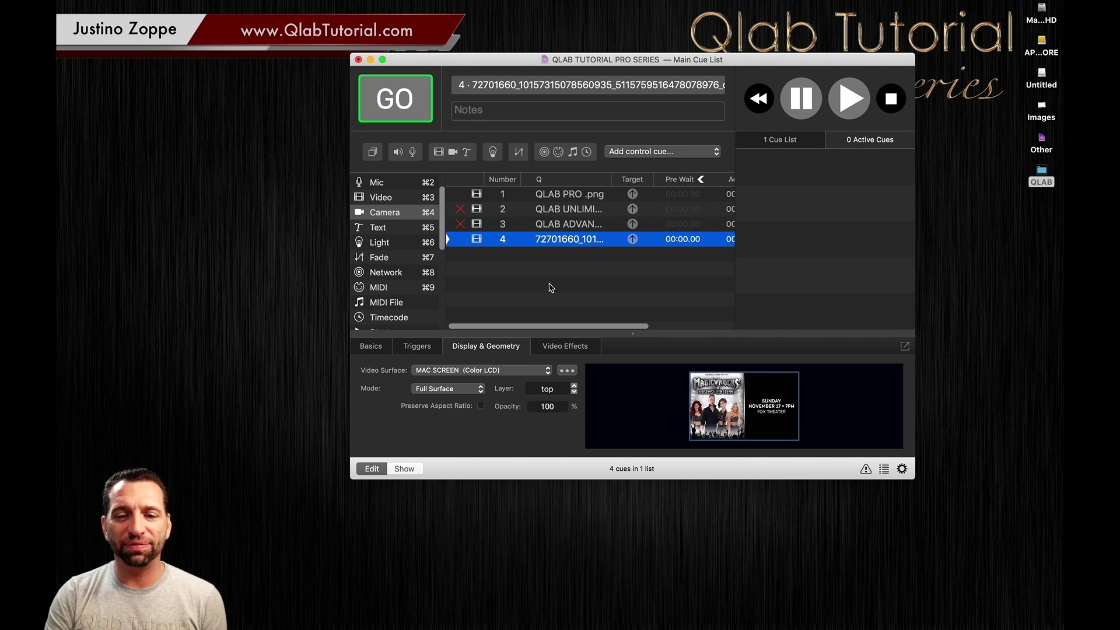
pyautogui.press('space')
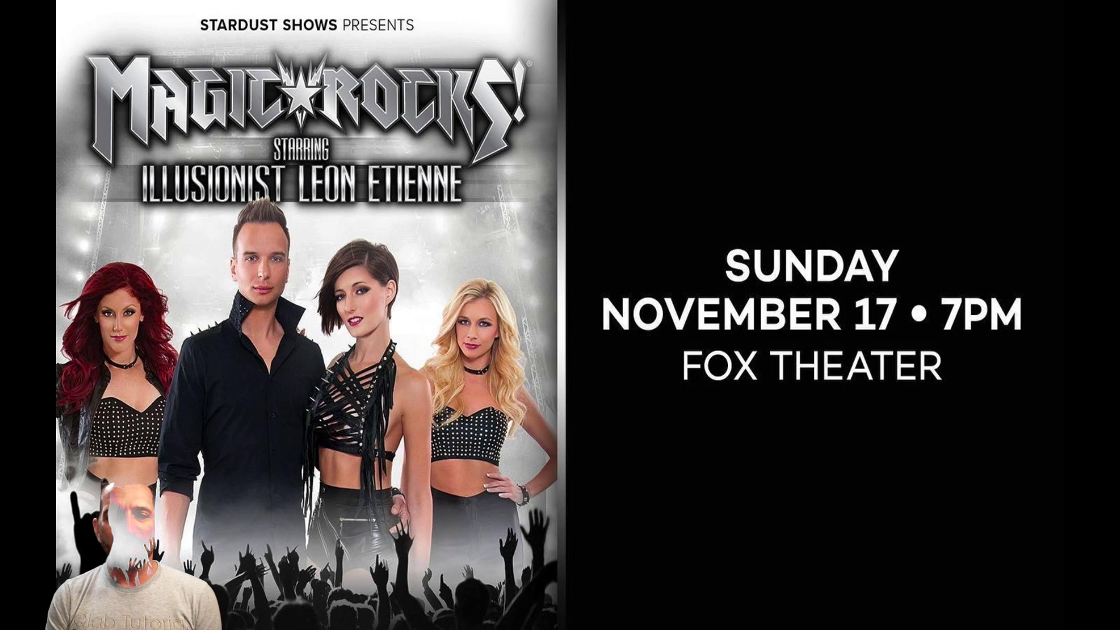
pyautogui.press('Escape')
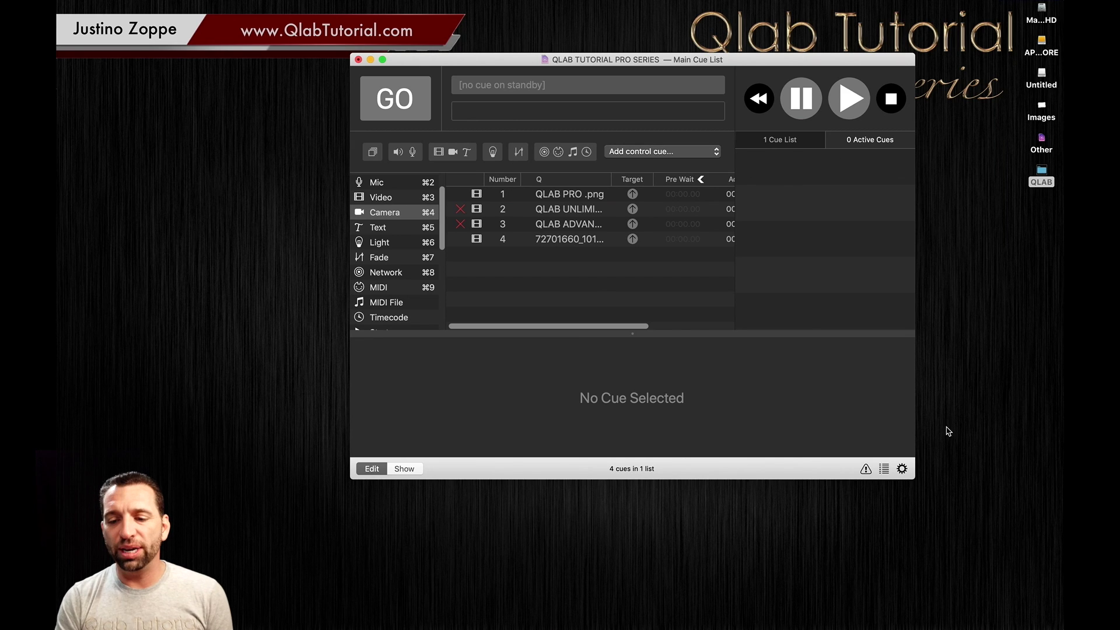
# - In Video settings, add a new surface with the Color LCD display
pyautogui.click(902, 468)
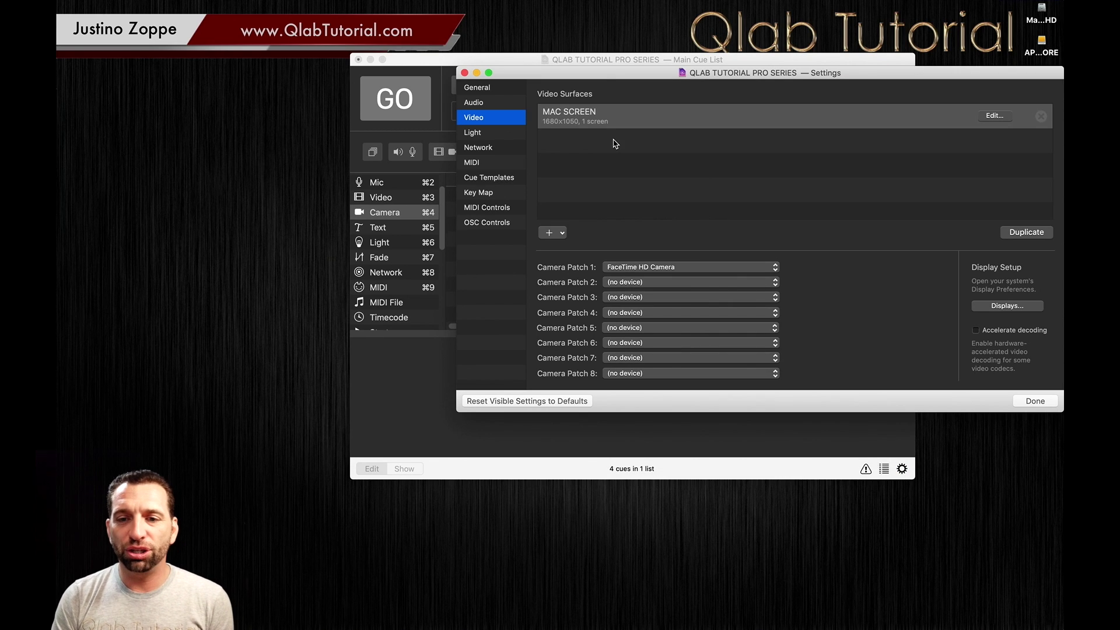
pyautogui.click(552, 236)
pyautogui.moveTo(555, 259)
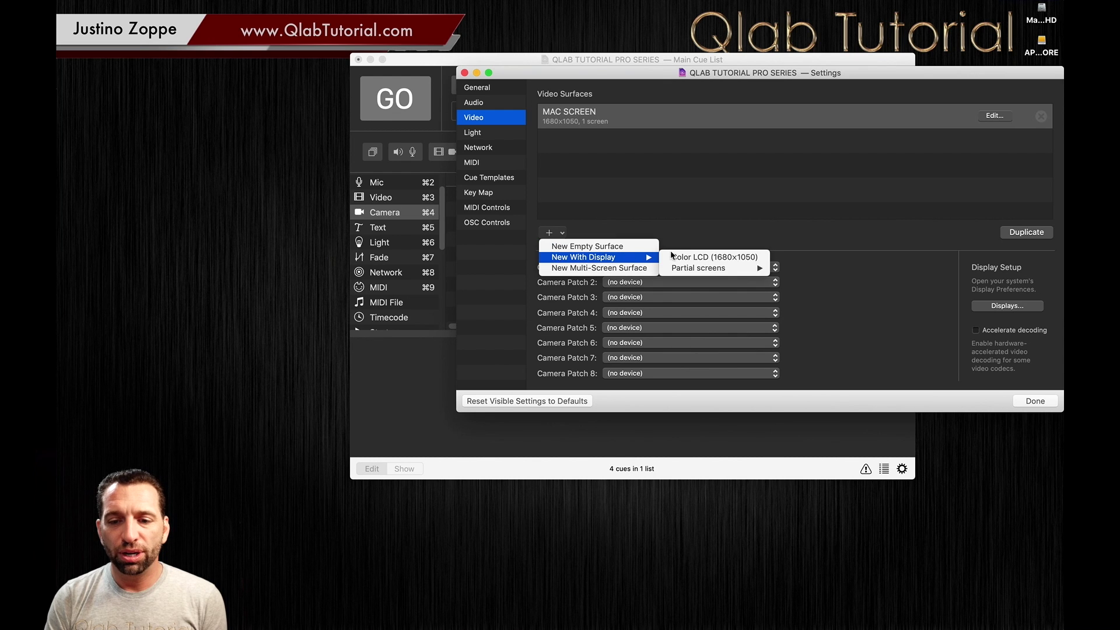
pyautogui.click(687, 258)
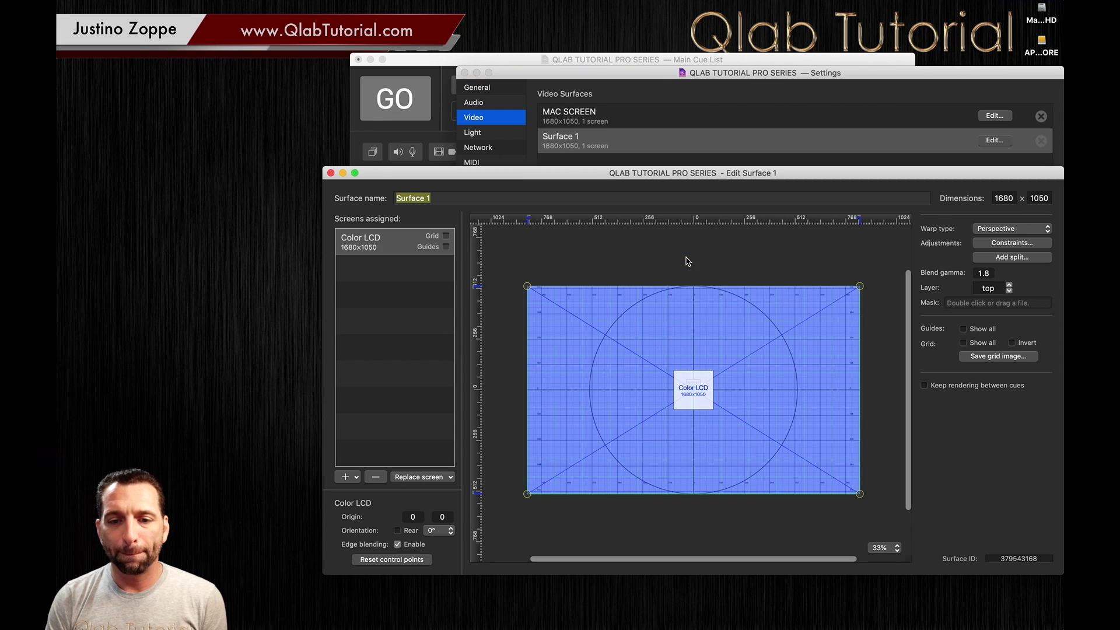
# - Name the new surface SECOND SCREEN and close its editor
pyautogui.click(456, 198)
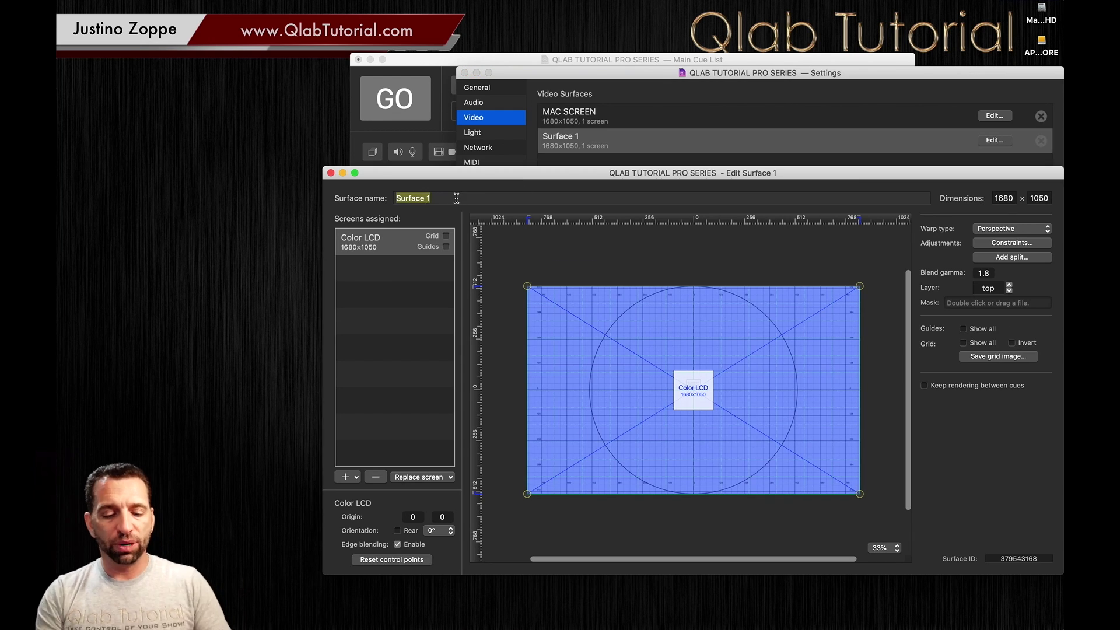
pyautogui.write('SE')
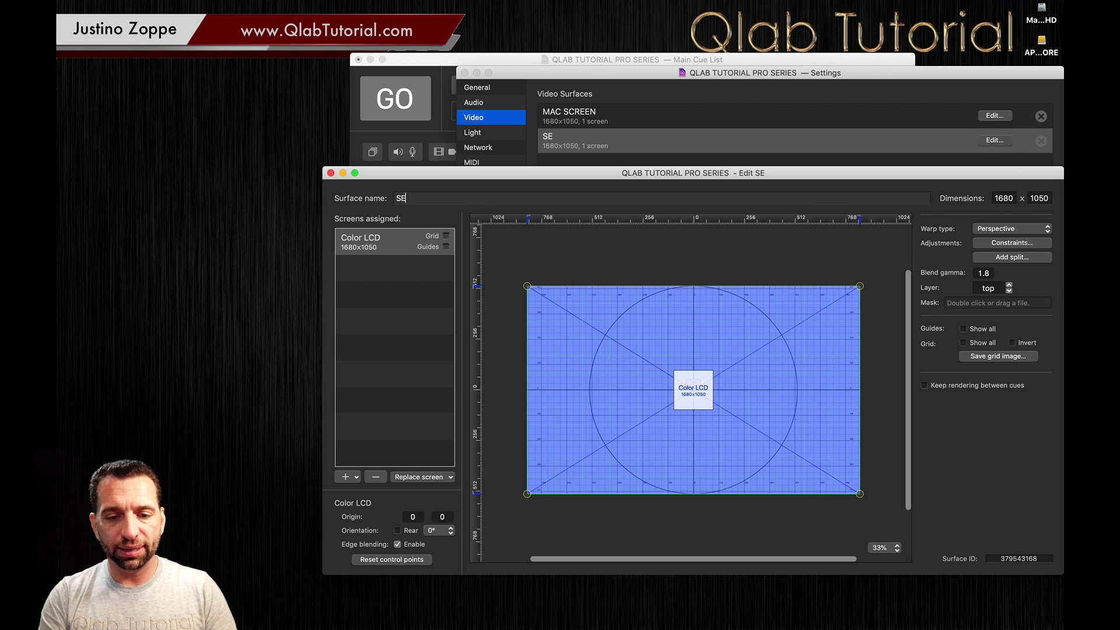
pyautogui.write('COND SCREEN')
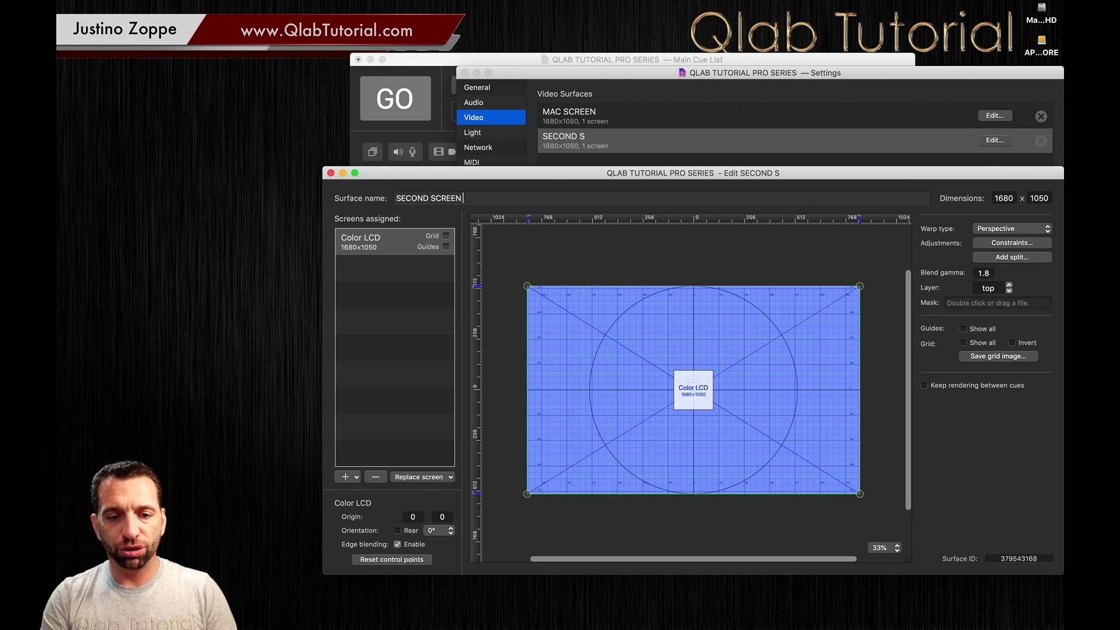
pyautogui.press('Return')
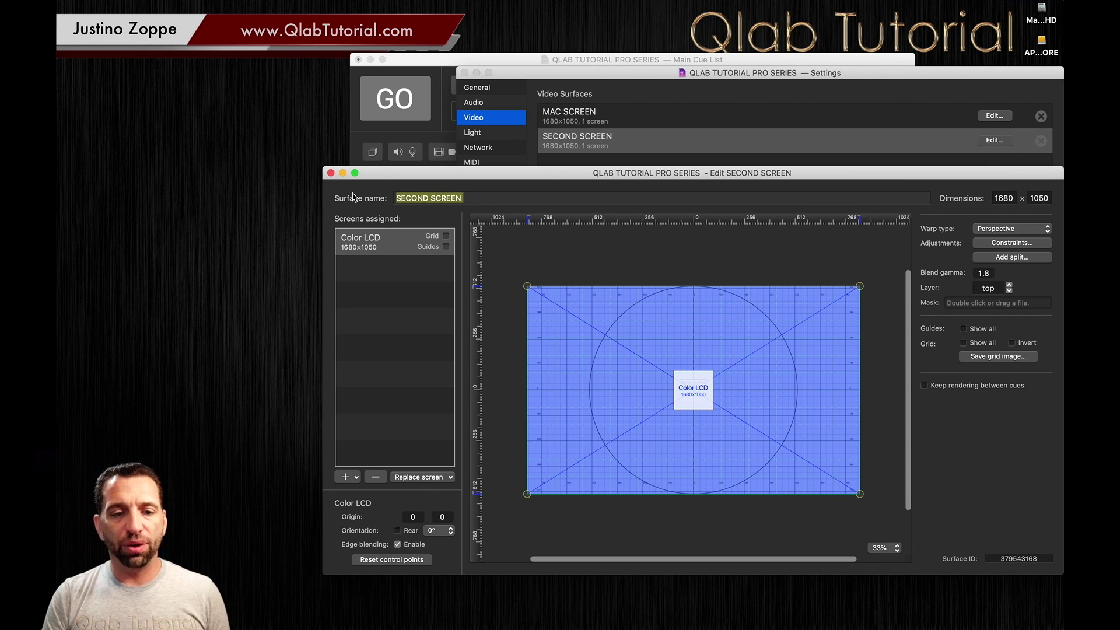
pyautogui.click(331, 173)
pyautogui.click(632, 187)
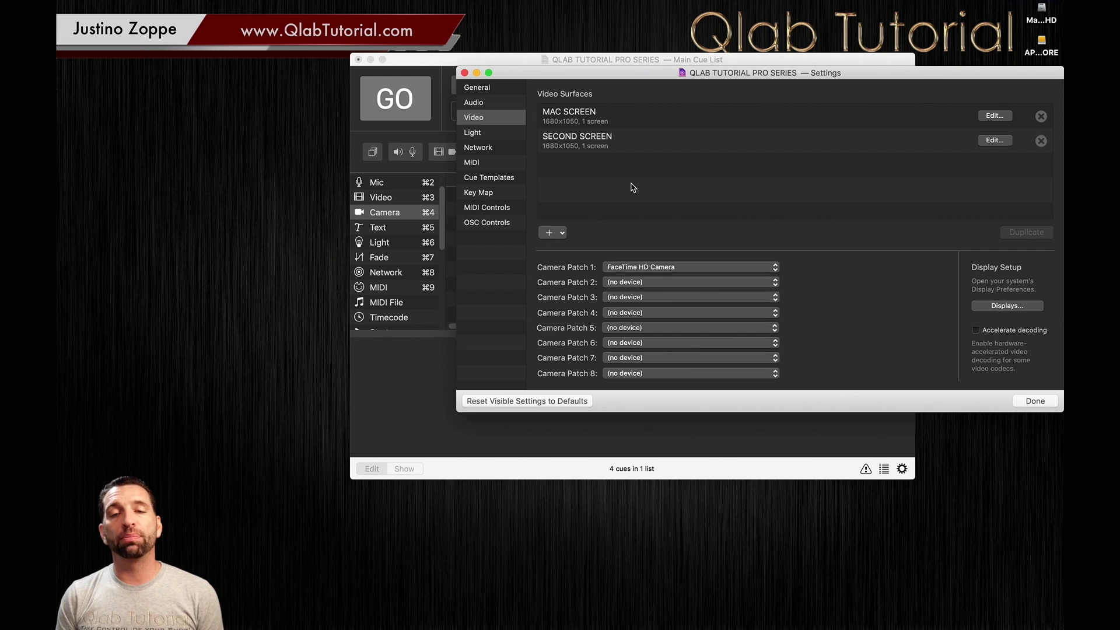
# - Edit the MAC SCREEN surface, change its name to MAIN SCREEN, and close the editor
pyautogui.click(586, 119)
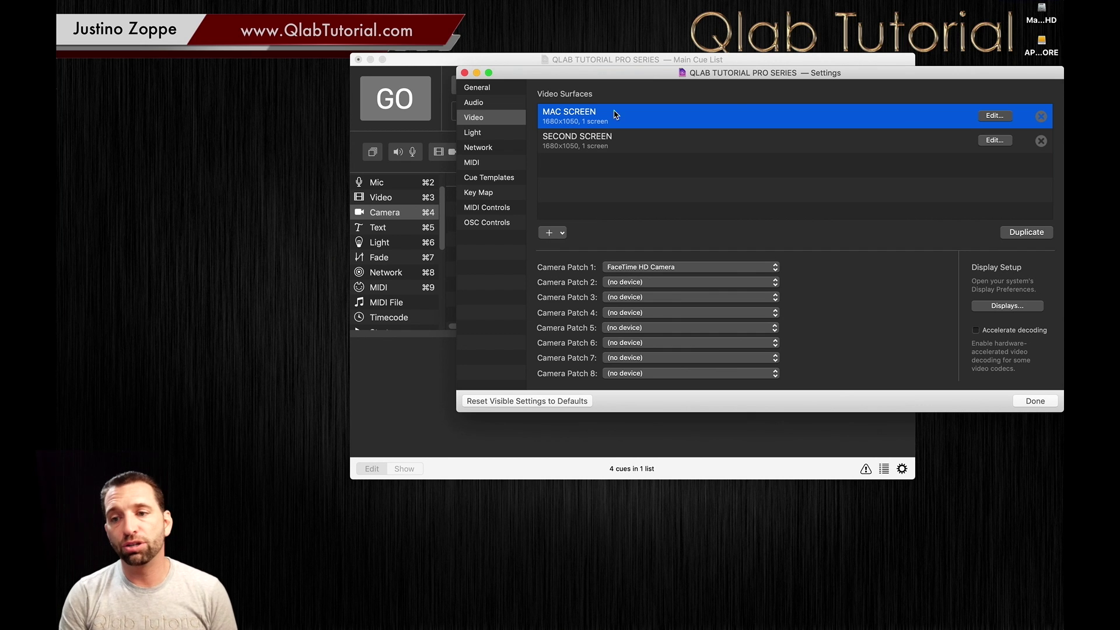
pyautogui.click(995, 116)
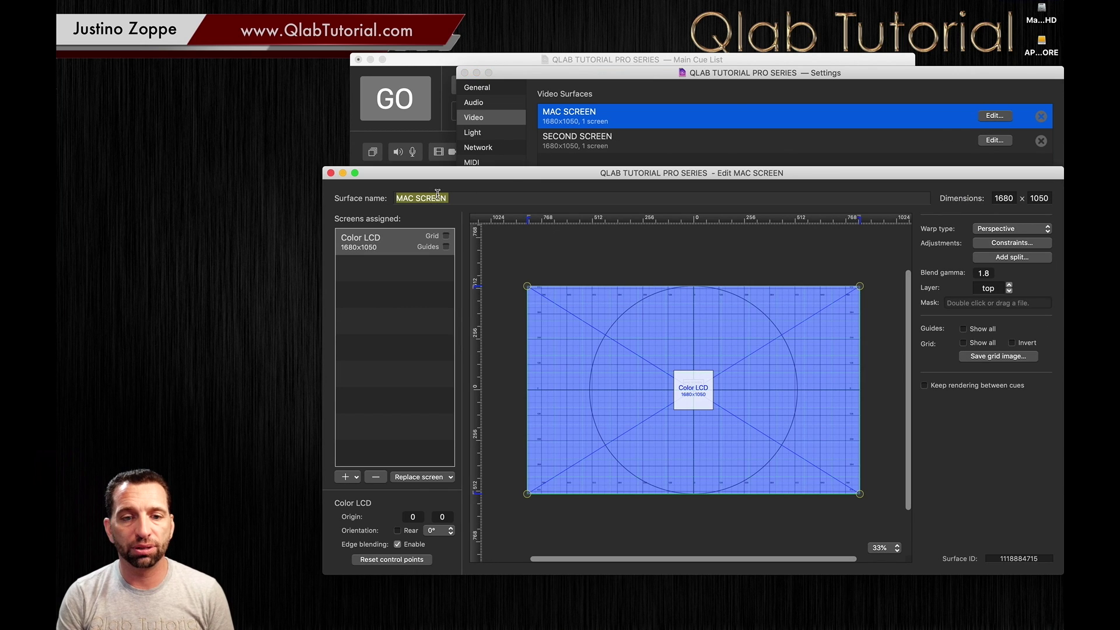
pyautogui.click(410, 199)
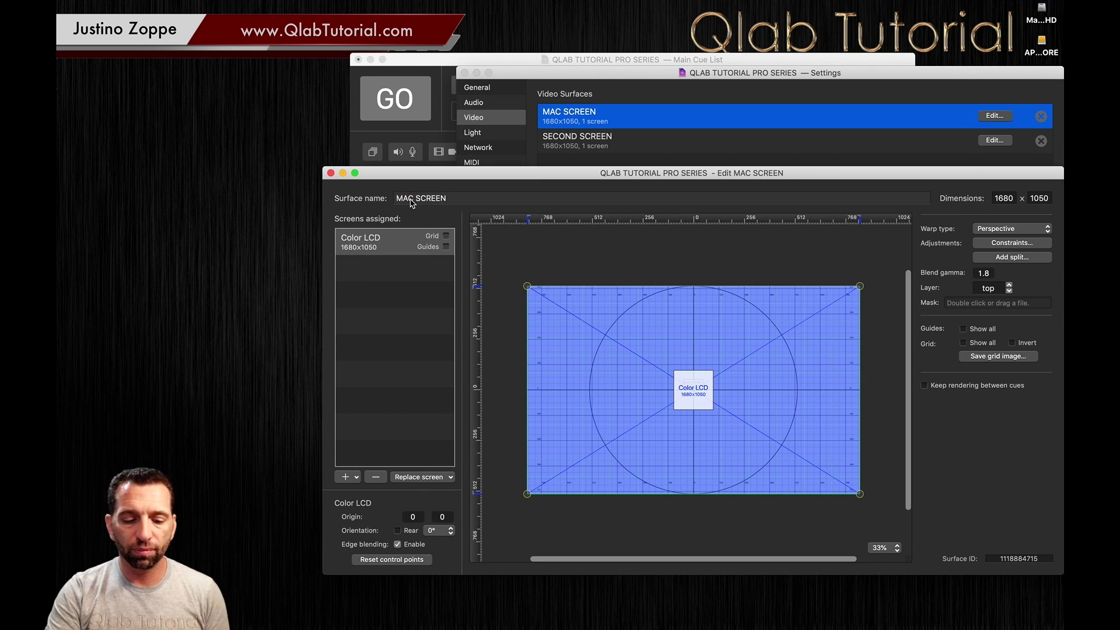
pyautogui.press('BackSpace')
pyautogui.write('IN')
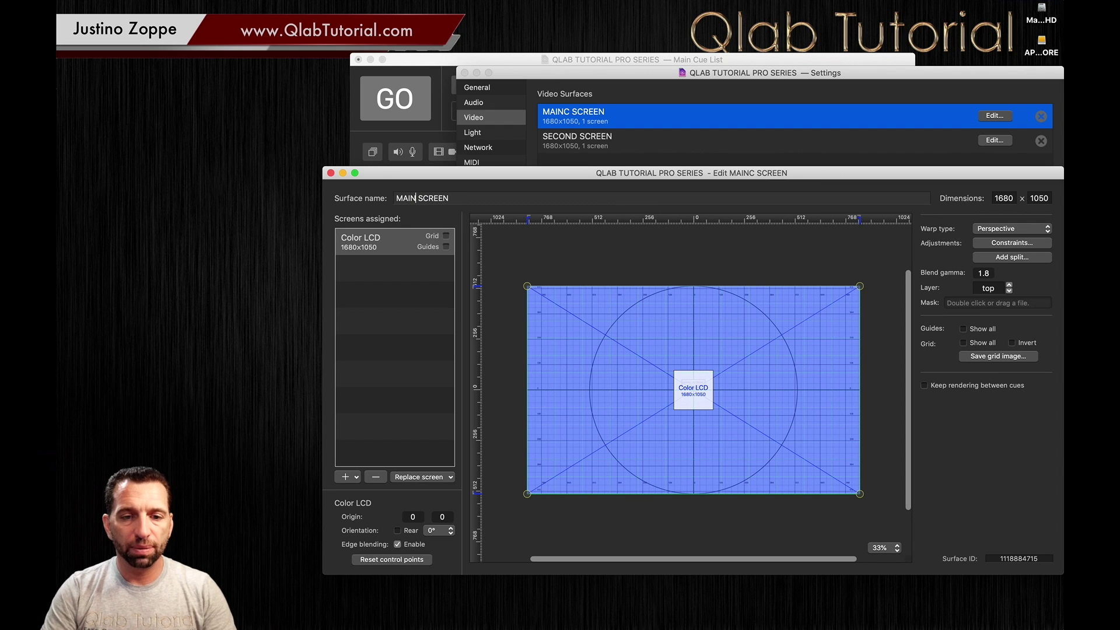
pyautogui.click(330, 173)
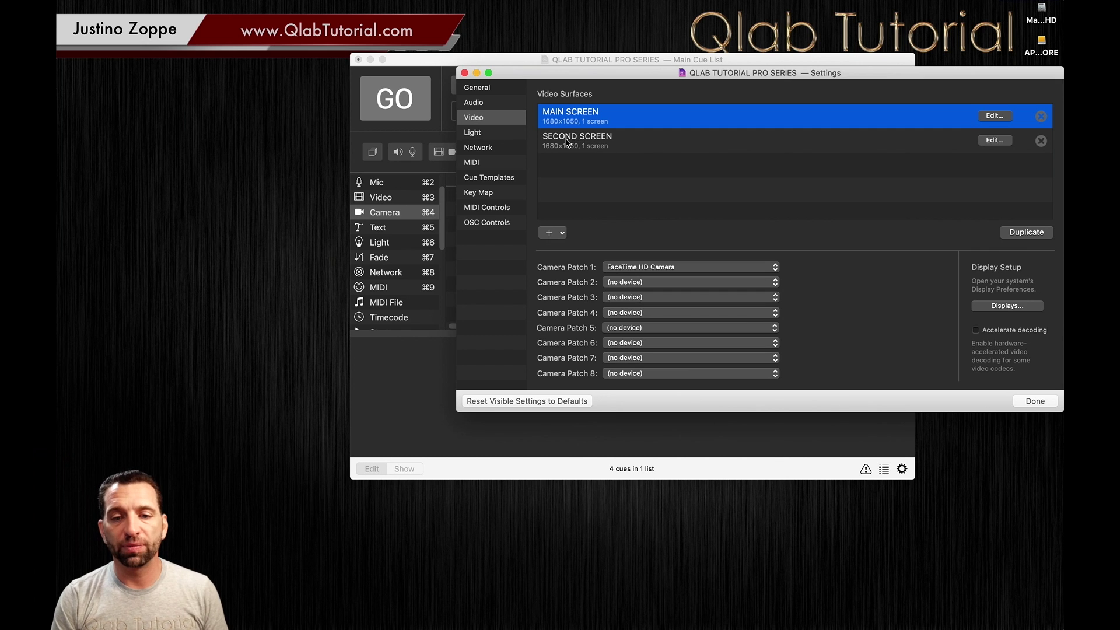
# - Rename the SECOND SCREEN surface to SIDE SCREENS
pyautogui.click(994, 140)
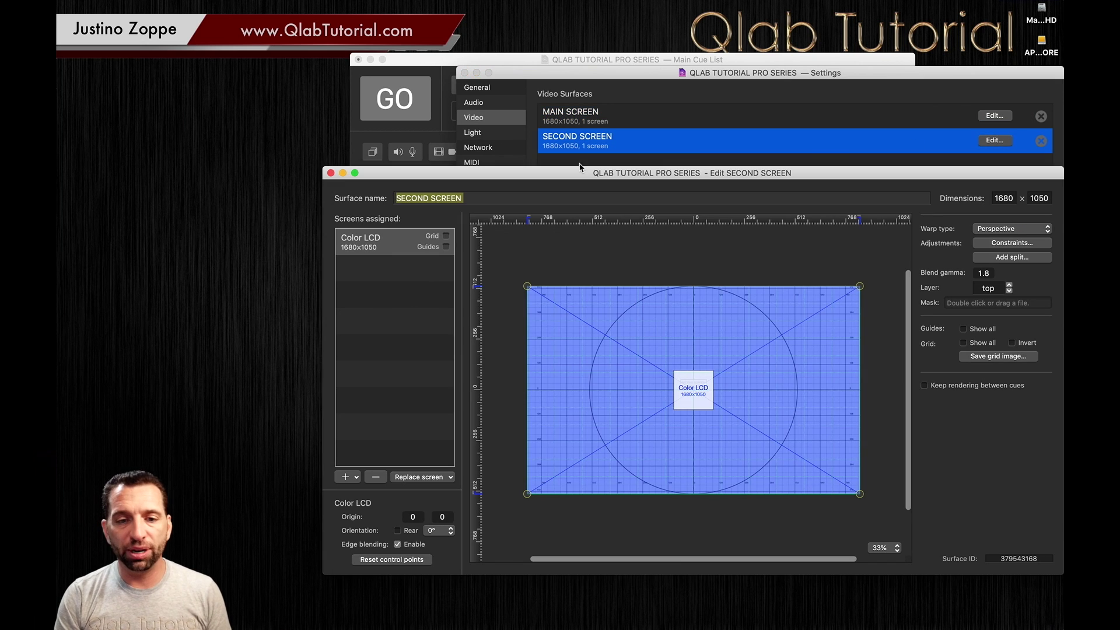
pyautogui.click(430, 198)
pyautogui.press('BackSpace')
pyautogui.press('BackSpace')
pyautogui.press('BackSpace')
pyautogui.press('BackSpace')
pyautogui.press('BackSpace')
pyautogui.press('BackSpace')
pyautogui.press('BackSpace')
pyautogui.write('SID')
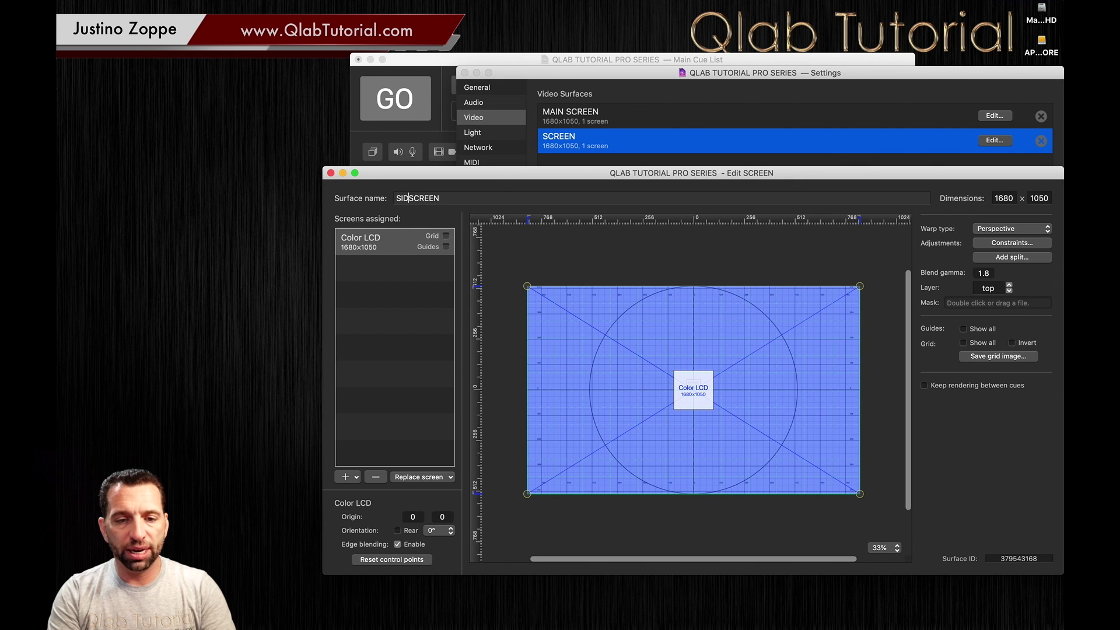
pyautogui.write('E S')
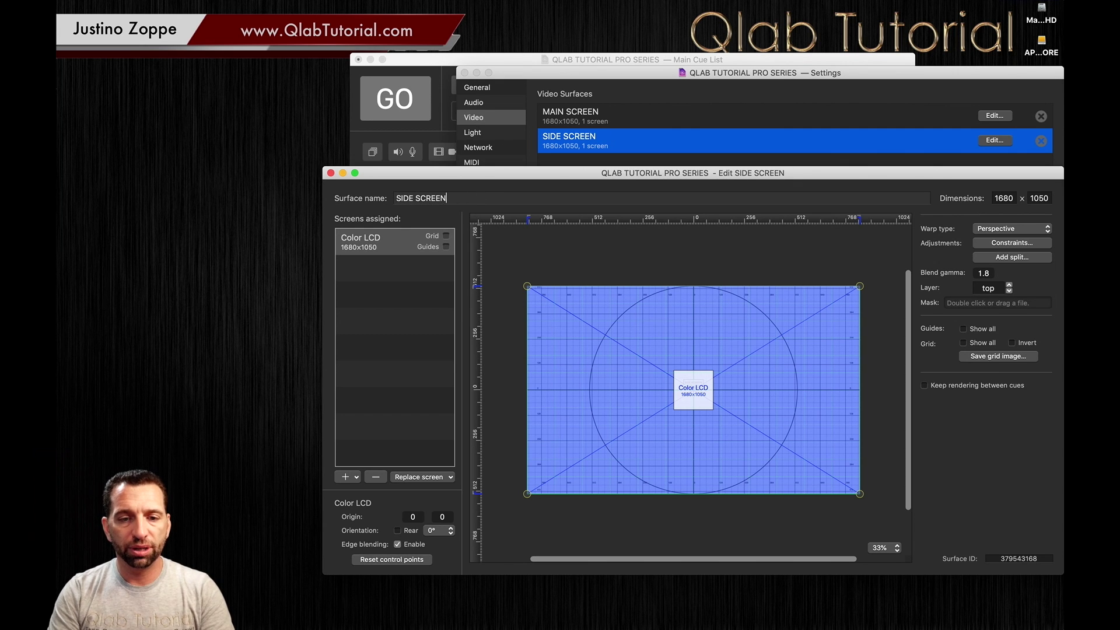
pyautogui.click(331, 173)
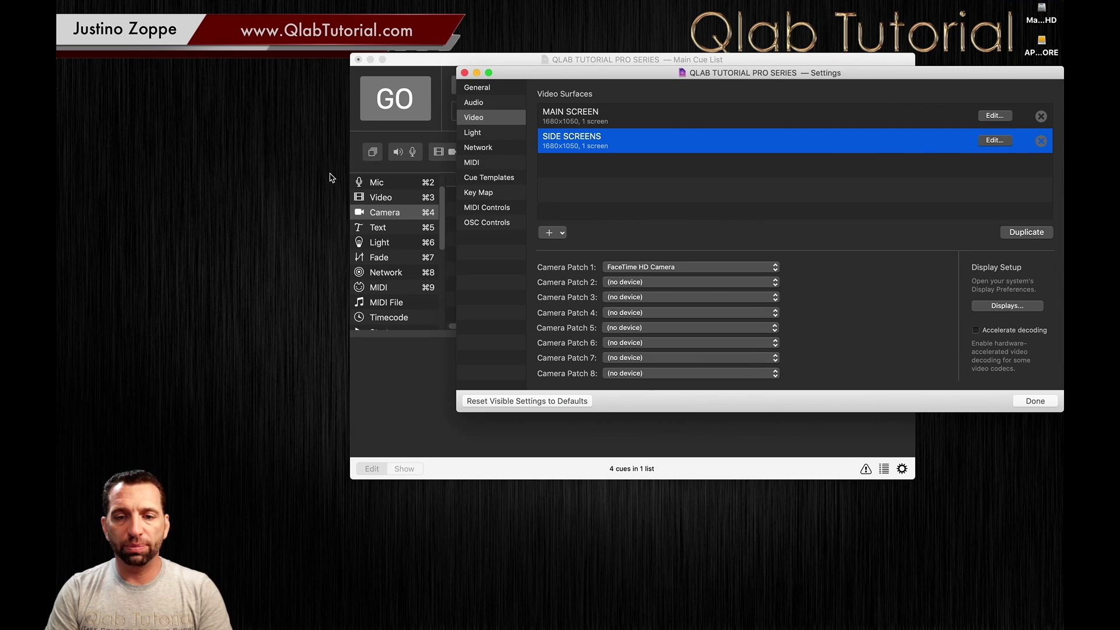
# - Rename MAIN SCREEN to CENTER MAIN SCREEN, then select SIDE SCREENS
pyautogui.click(601, 117)
pyautogui.click(994, 116)
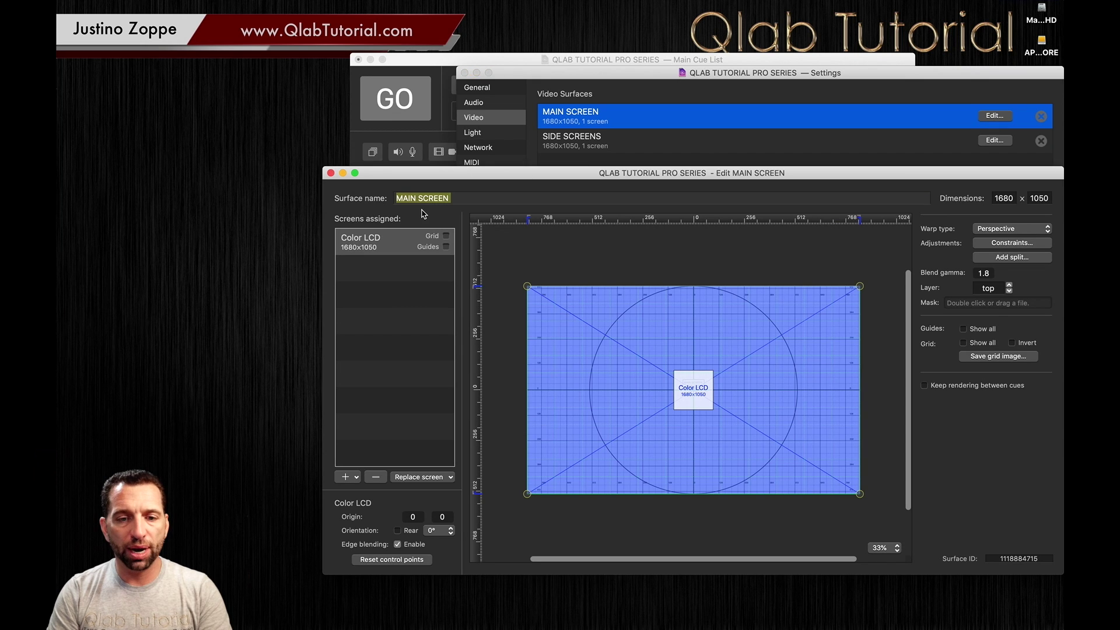
pyautogui.click(416, 198)
pyautogui.press('BackSpace')
pyautogui.press('BackSpace')
pyautogui.press('BackSpace')
pyautogui.press('BackSpace')
pyautogui.press('BackSpace')
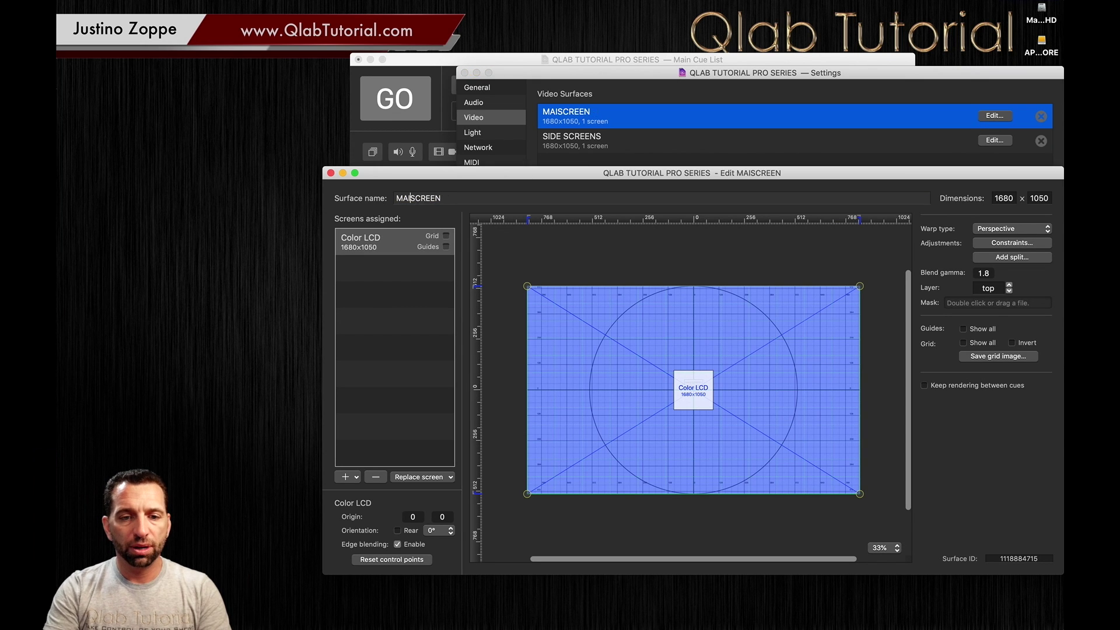
pyautogui.write('CEN')
pyautogui.write('TER MAIN')
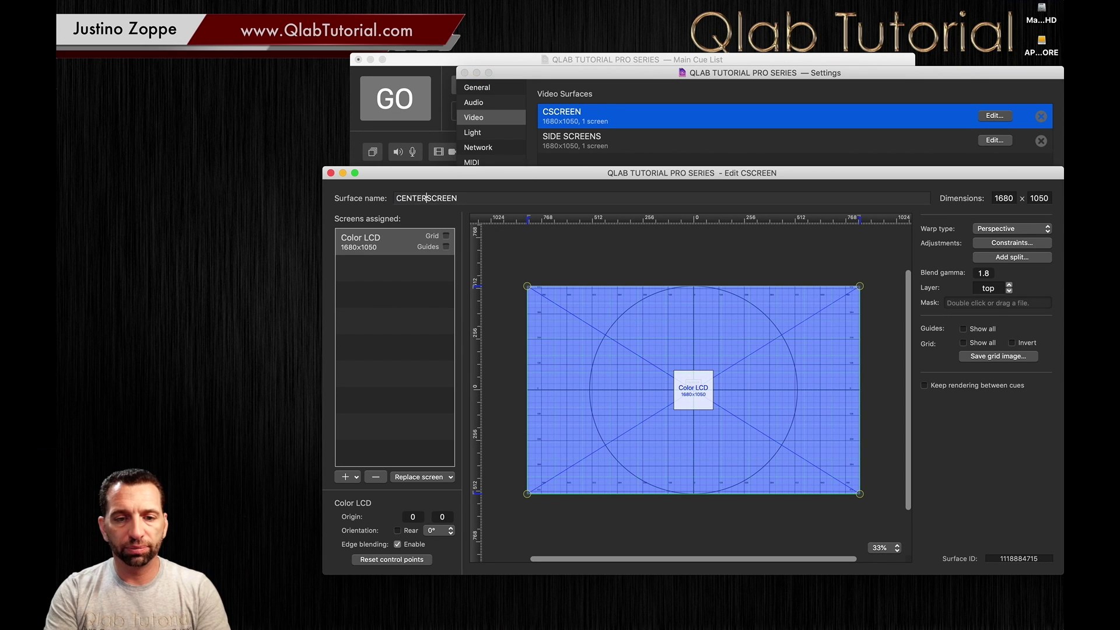
pyautogui.press('Return')
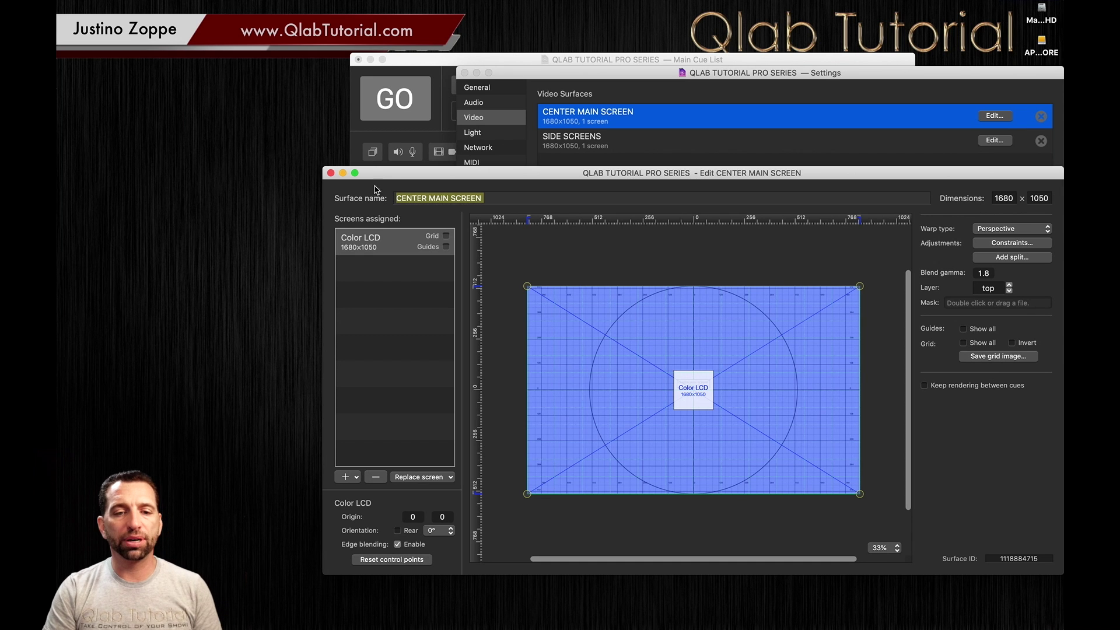
pyautogui.click(330, 173)
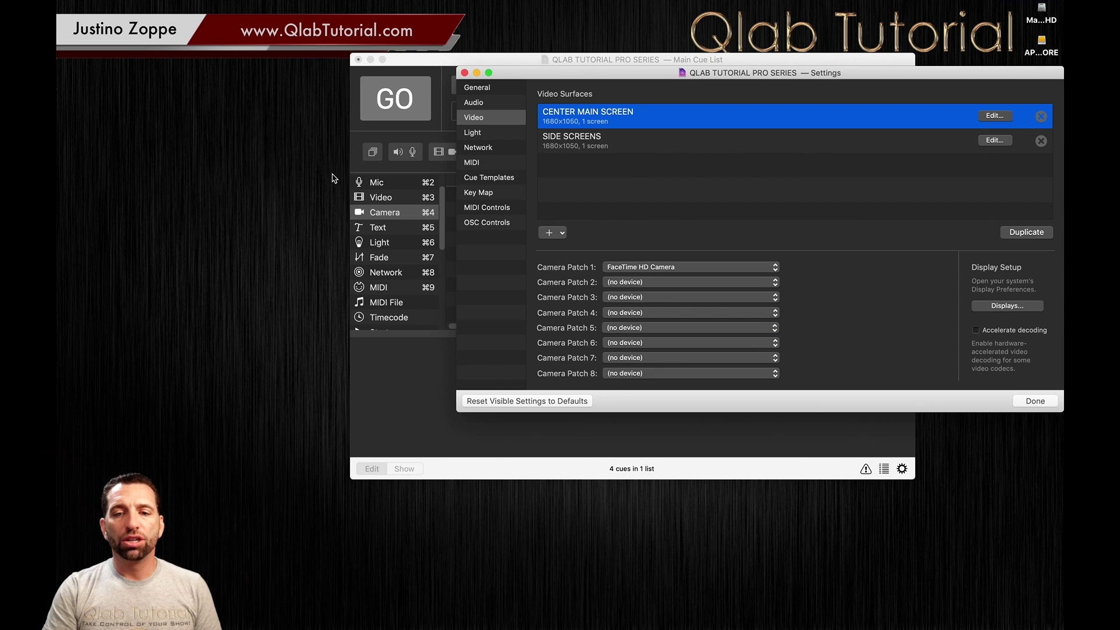
pyautogui.click(604, 147)
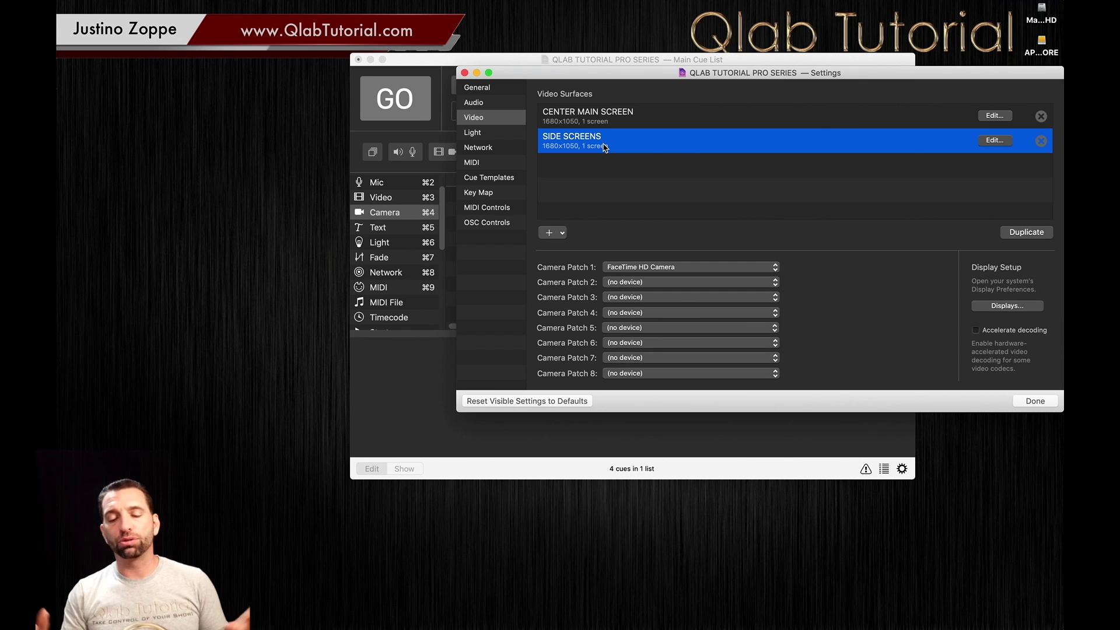
# - Close settings, move cue 4 directly below cue 1, and open the Audition Window
pyautogui.click(1035, 400)
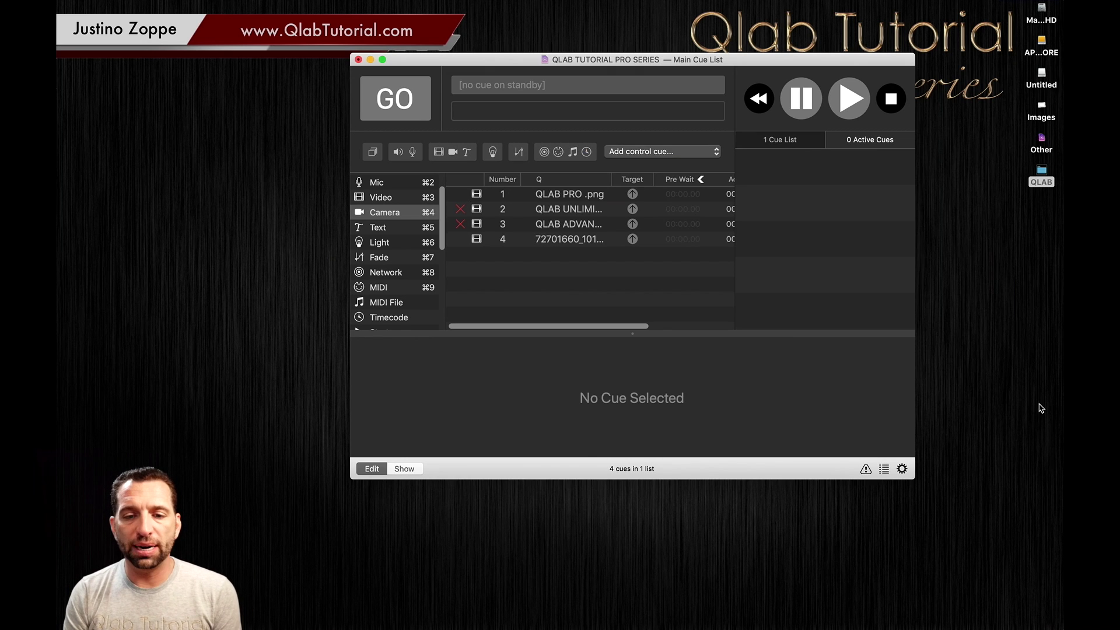
pyautogui.moveTo(542, 240); pyautogui.dragTo(539, 204)
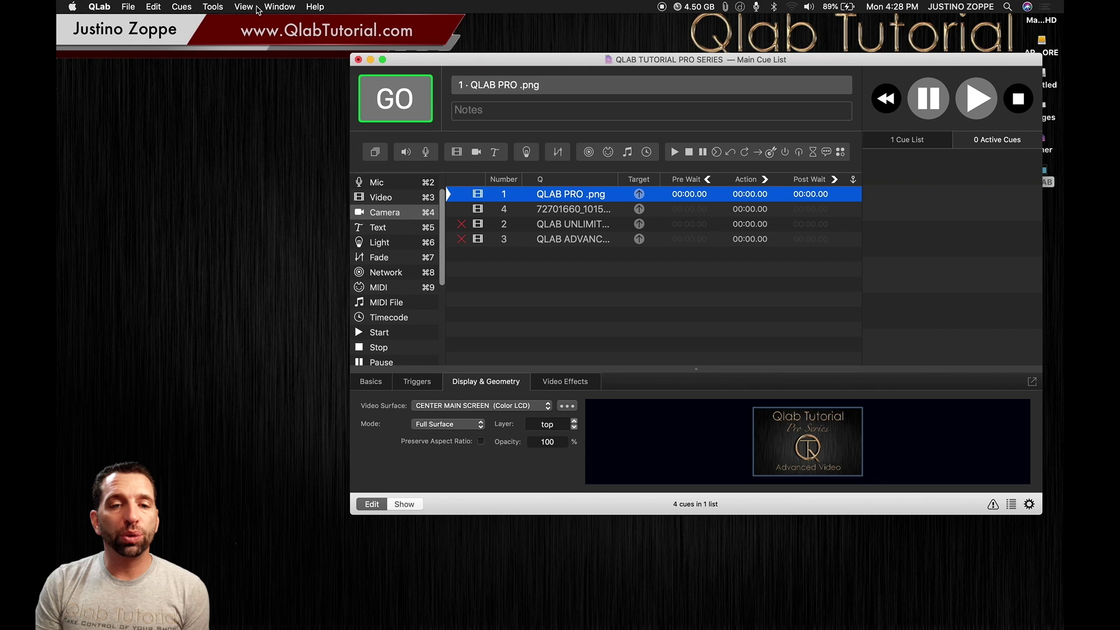
pyautogui.click(278, 6)
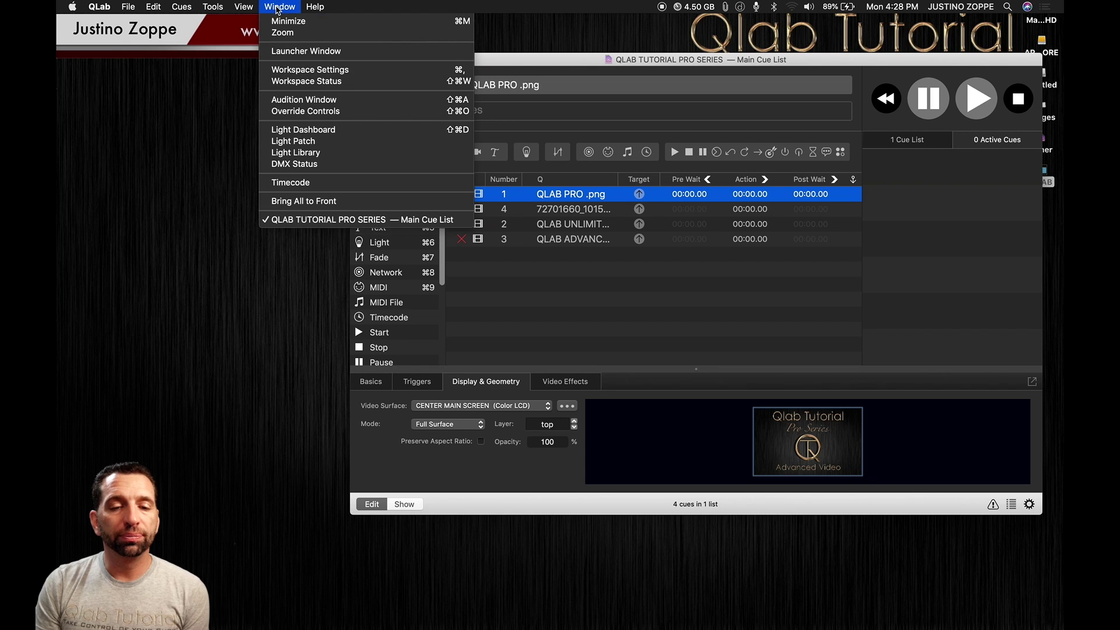
pyautogui.click(282, 100)
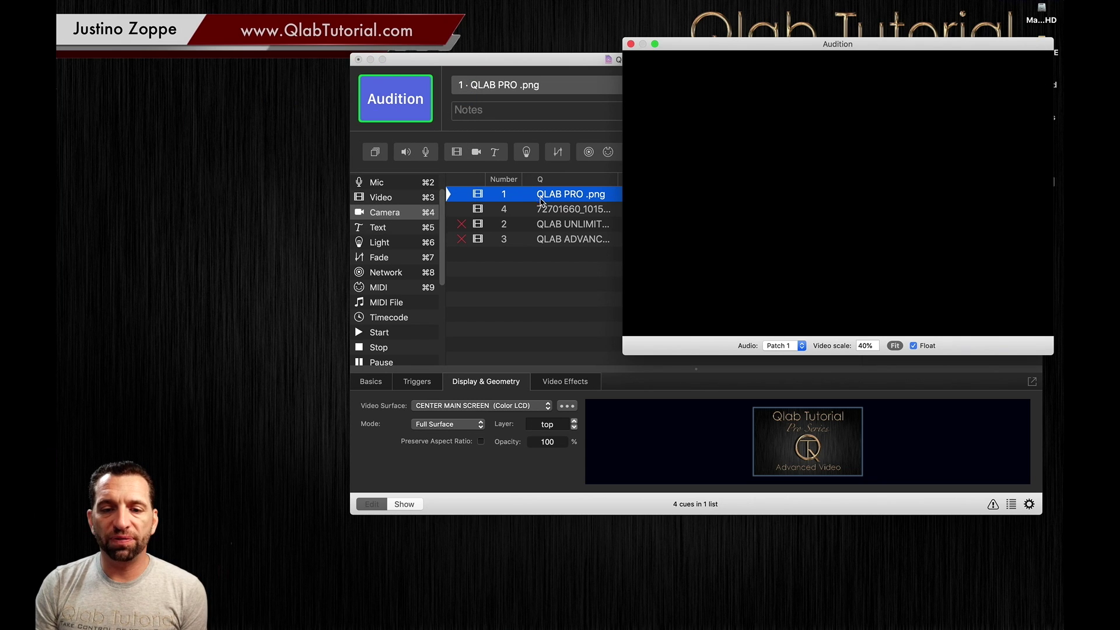
# - Play cues 1 and 4 in the Audition window, fit the preview to 20%, then close it
pyautogui.press('space')
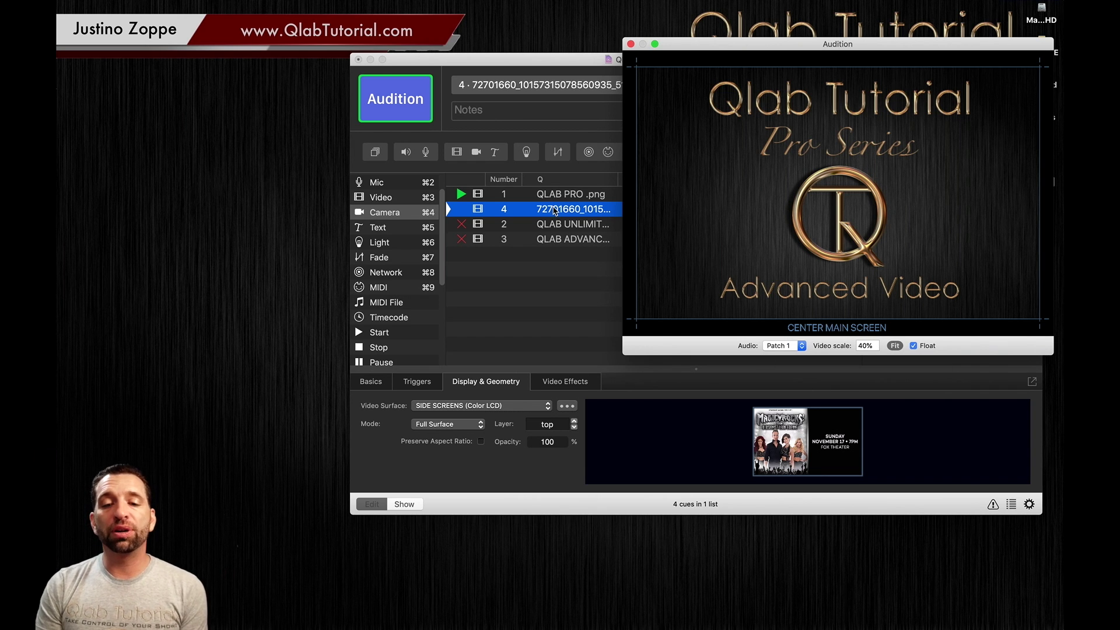
pyautogui.press('space')
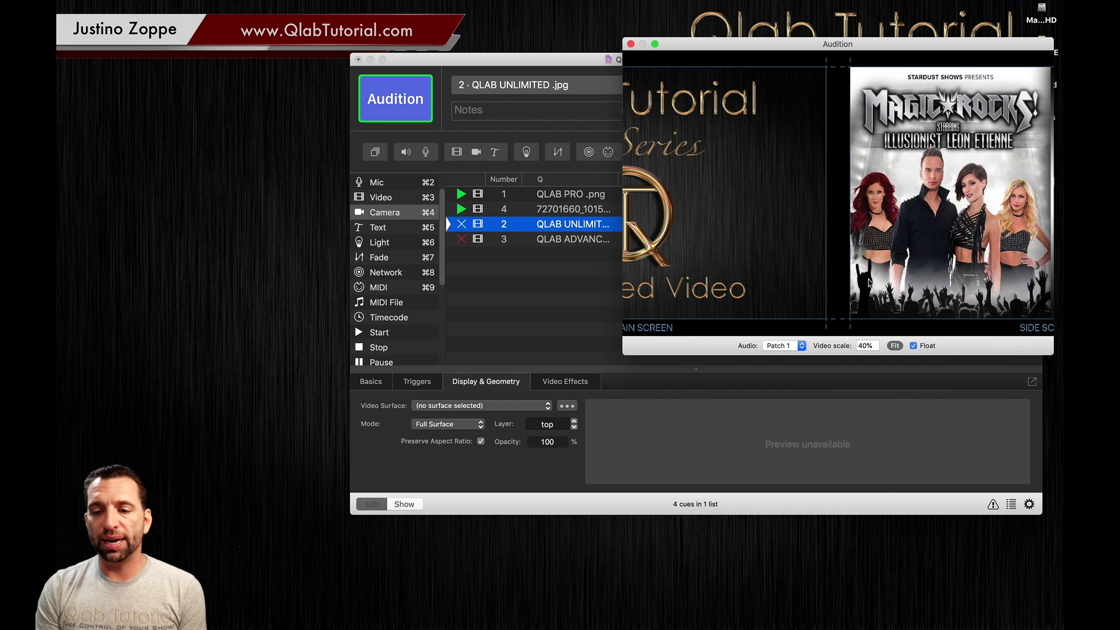
pyautogui.click(895, 346)
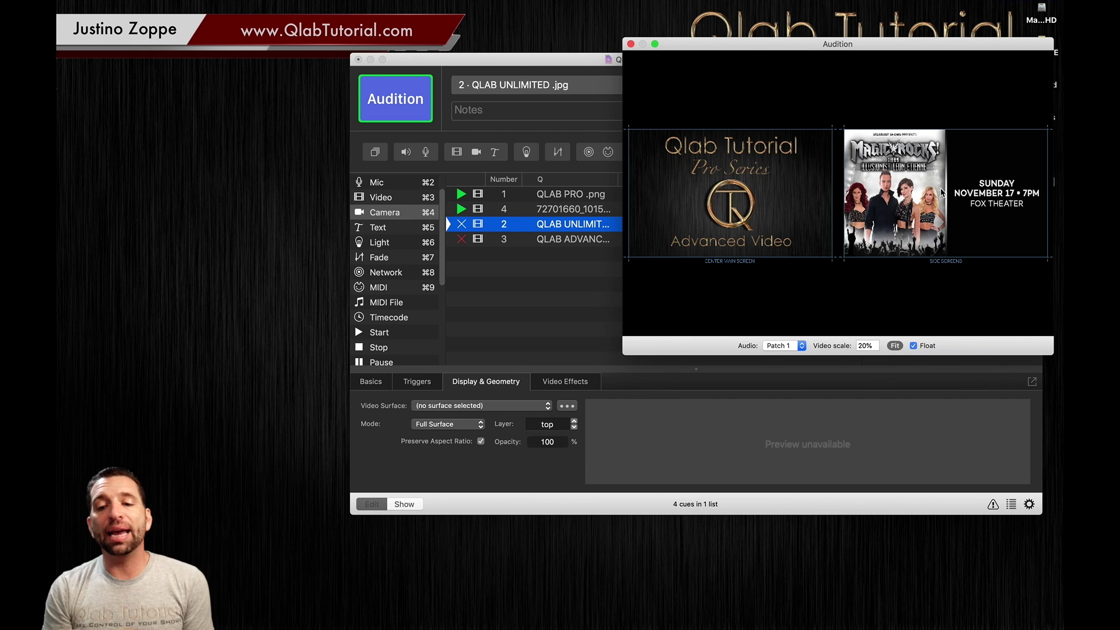
pyautogui.moveTo(737, 184)
pyautogui.mouseDown()
pyautogui.moveTo(743, 162)
pyautogui.moveTo(759, 172)
pyautogui.moveTo(748, 155)
pyautogui.moveTo(746, 196)
pyautogui.mouseUp()
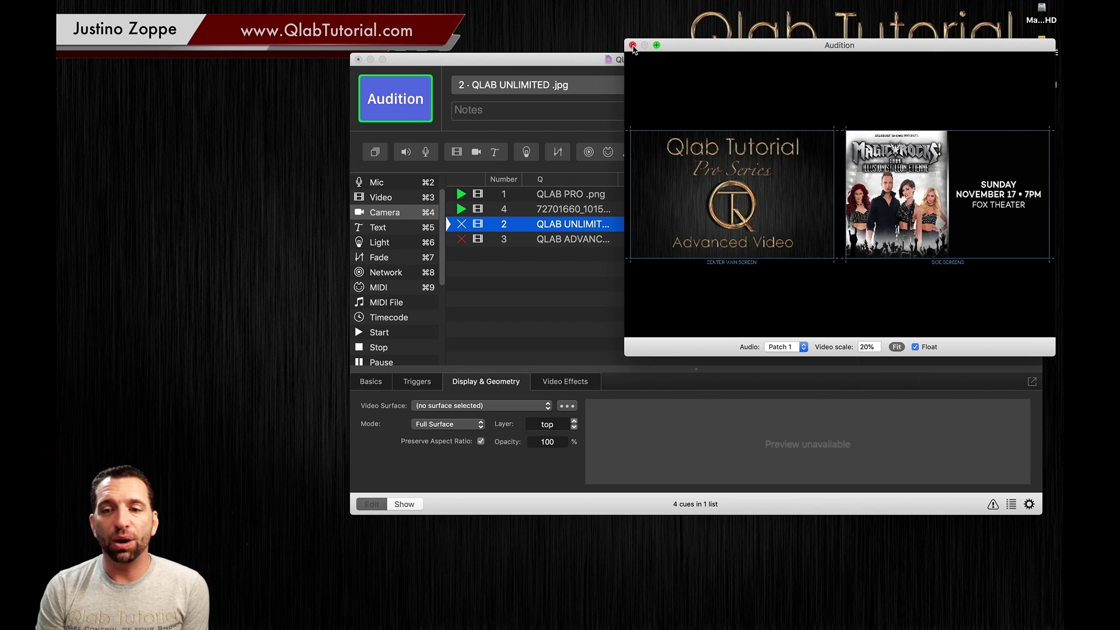
pyautogui.click(632, 46)
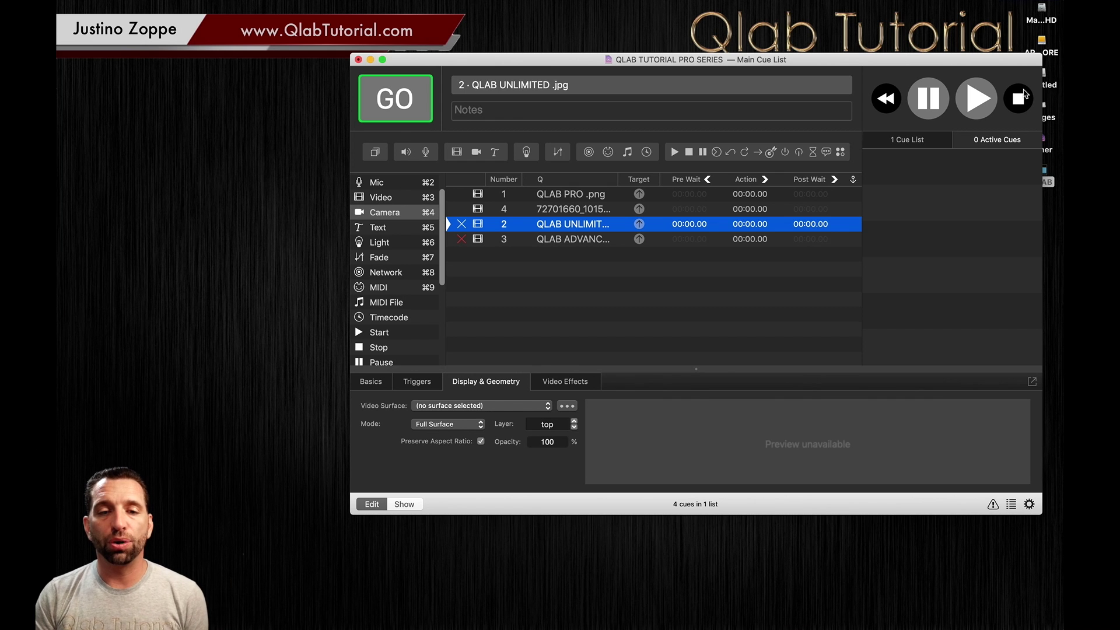
# - Shift the main window slightly left and open the workspace Settings on the Video page
pyautogui.moveTo(559, 61); pyautogui.dragTo(531, 71)
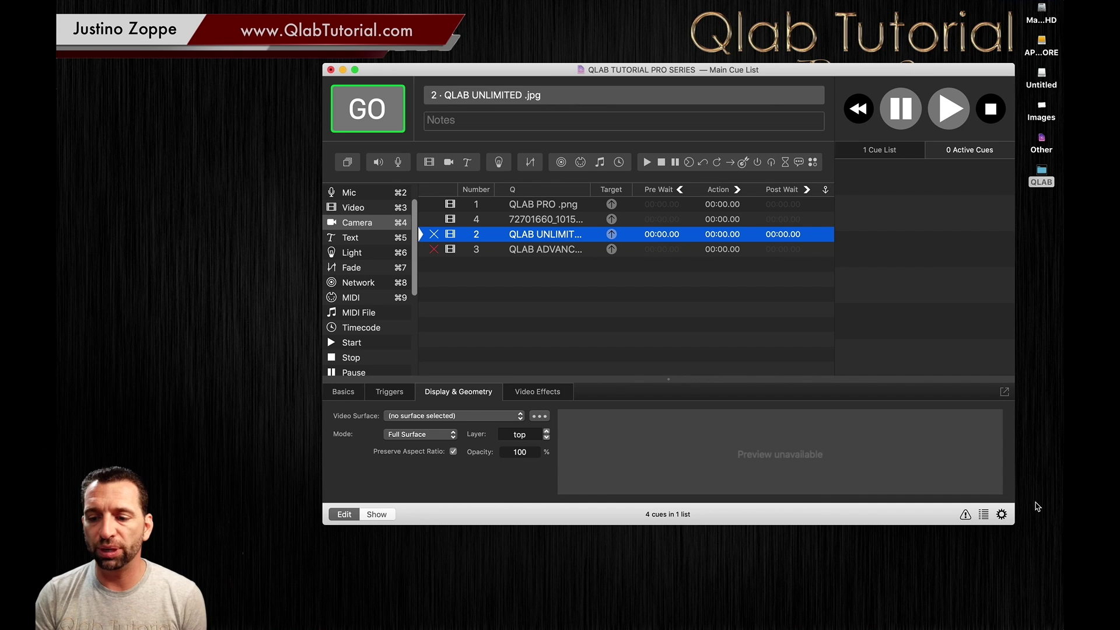
pyautogui.click(1001, 514)
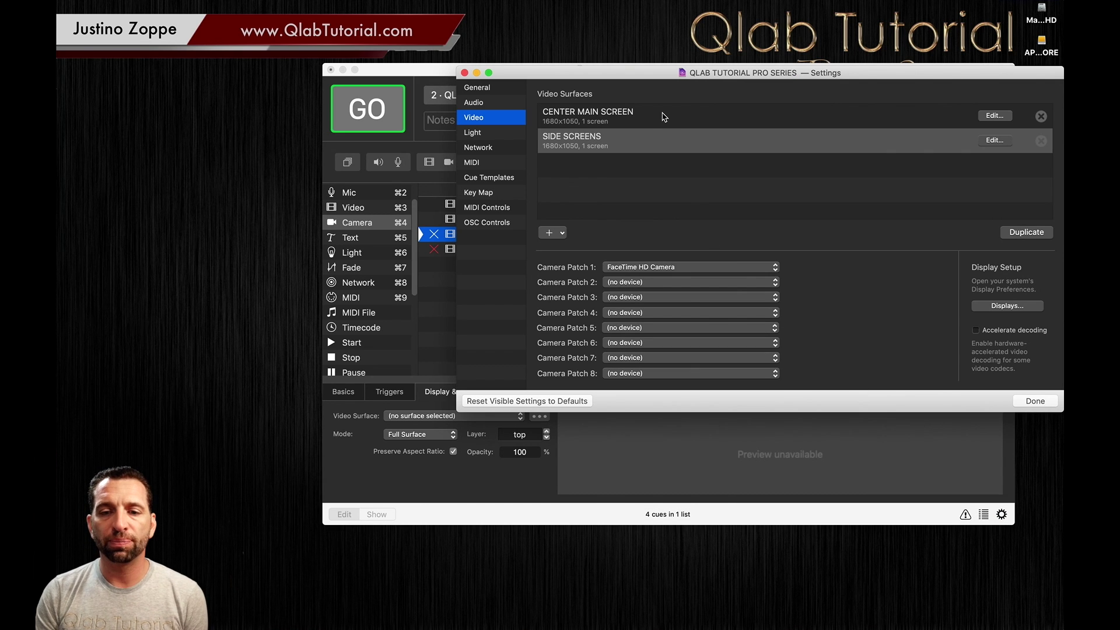
# - Duplicate CENTER MAIN SCREEN into CENTER MAIN SCREEN copy and view its Constraints
pyautogui.click(650, 114)
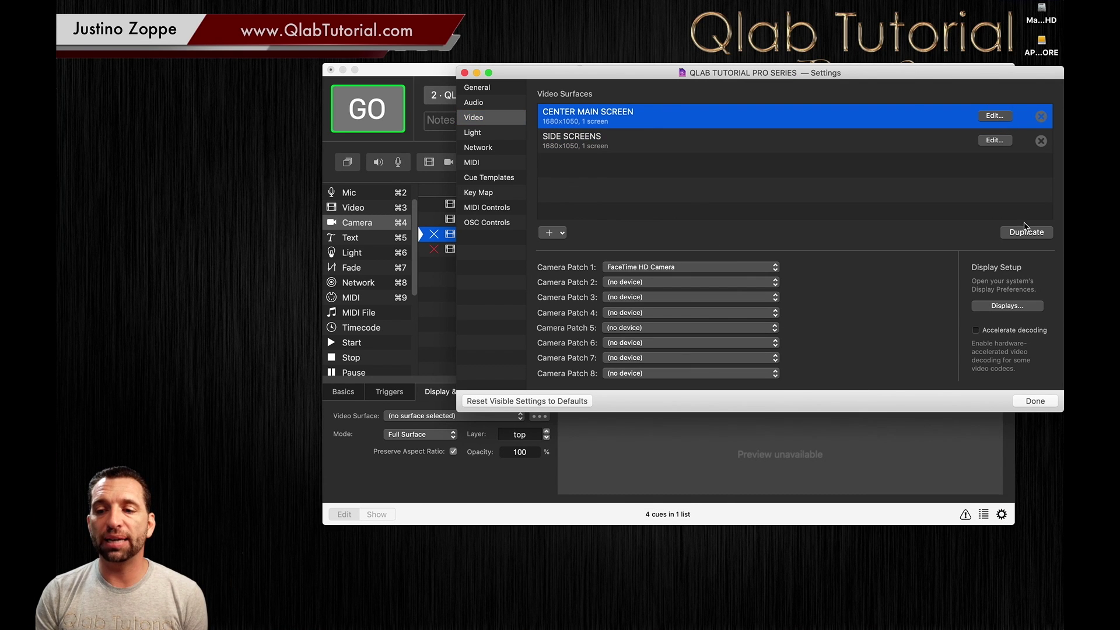
pyautogui.click(1025, 232)
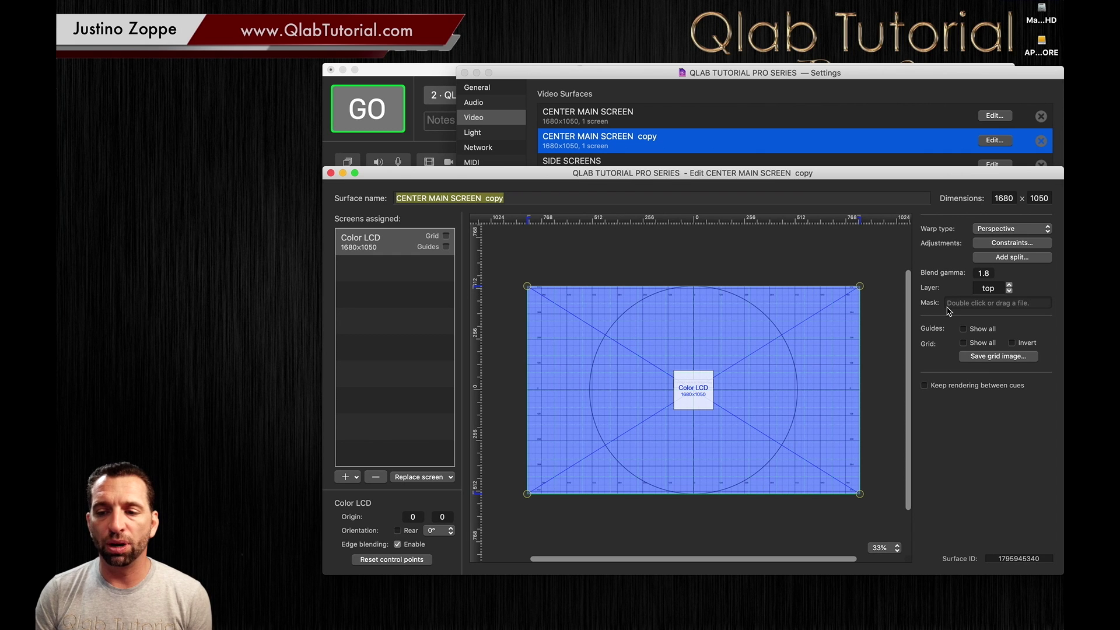
pyautogui.click(1002, 244)
# - Set the copied surface's left constraint to 283 and right constraint to 284
pyautogui.write('399')
pyautogui.press('Return')
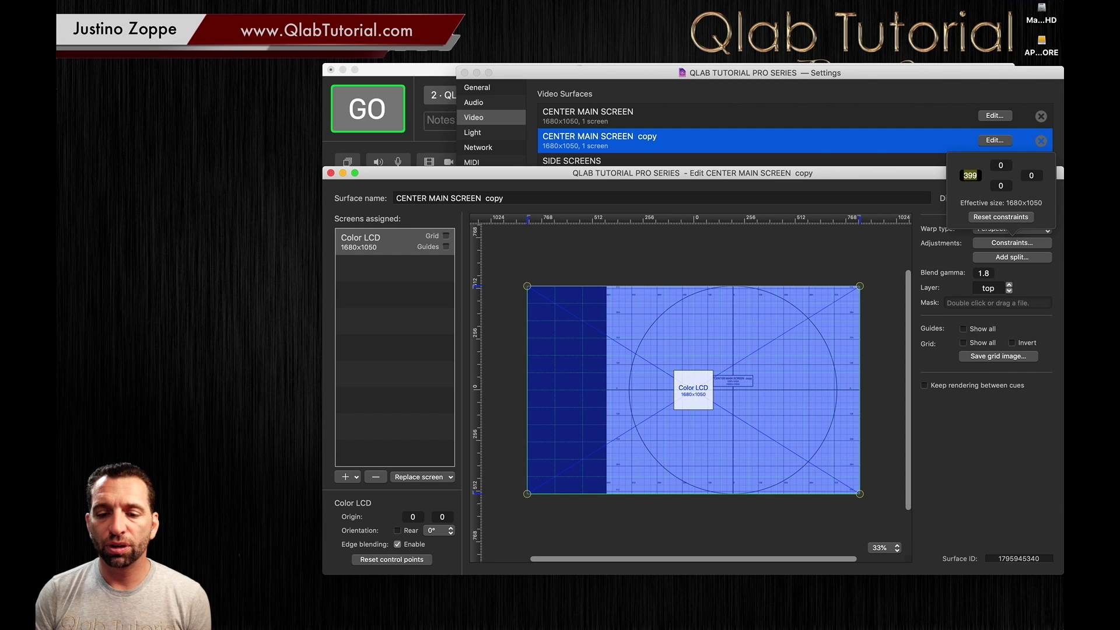
pyautogui.write('340')
pyautogui.press('Return')
pyautogui.write('285')
pyautogui.press('Return')
pyautogui.write('283')
pyautogui.press('Return')
pyautogui.click(1031, 176)
pyautogui.write('223')
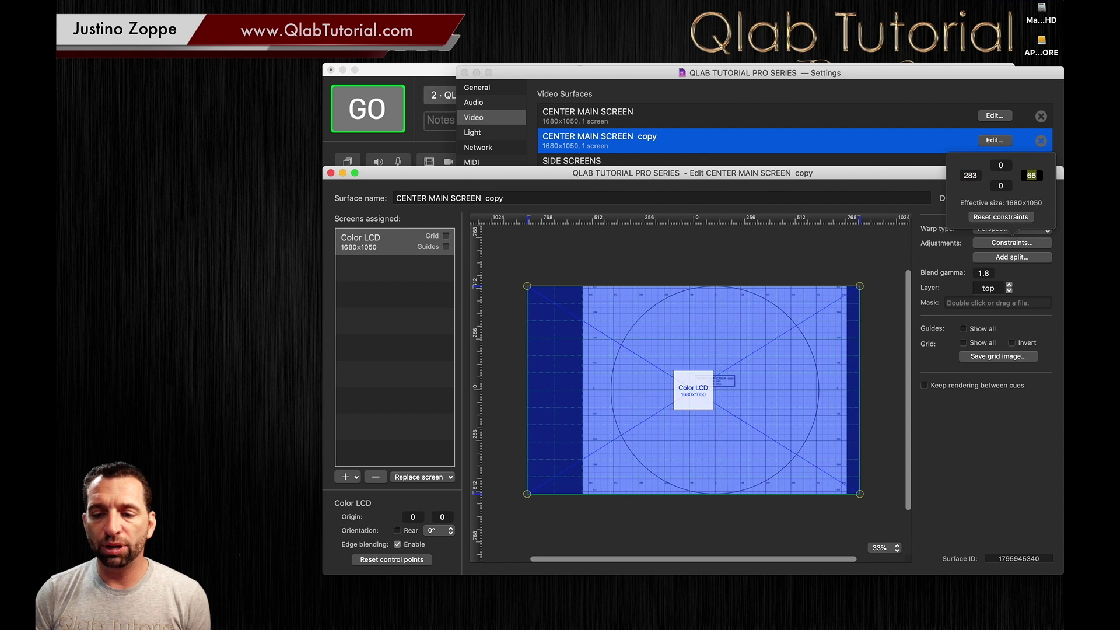
pyautogui.press('Return')
pyautogui.press('Up')
pyautogui.press('Up')
pyautogui.press('Up')
pyautogui.press('Up')
pyautogui.press('Up')
pyautogui.press('Up')
pyautogui.press('Up')
pyautogui.press('Up')
pyautogui.press('Up')
pyautogui.press('Up')
pyautogui.press('Up')
pyautogui.press('Up')
pyautogui.press('Up')
pyautogui.press('Up')
pyautogui.press('Up')
pyautogui.press('Up')
pyautogui.press('Up')
pyautogui.press('Up')
pyautogui.press('Up')
pyautogui.press('Up')
pyautogui.press('Up')
pyautogui.press('Up')
pyautogui.press('Up')
pyautogui.press('Up')
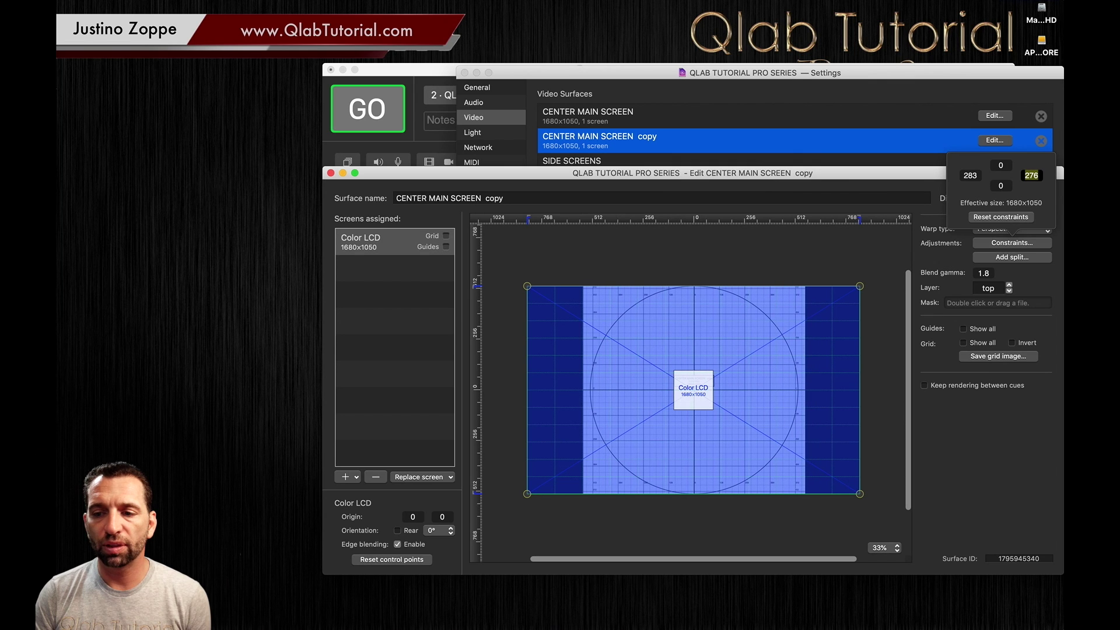
pyautogui.press('Up')
pyautogui.press('Up')
pyautogui.press('Up')
pyautogui.press('Up')
pyautogui.press('Up')
pyautogui.press('Up')
pyautogui.press('Up')
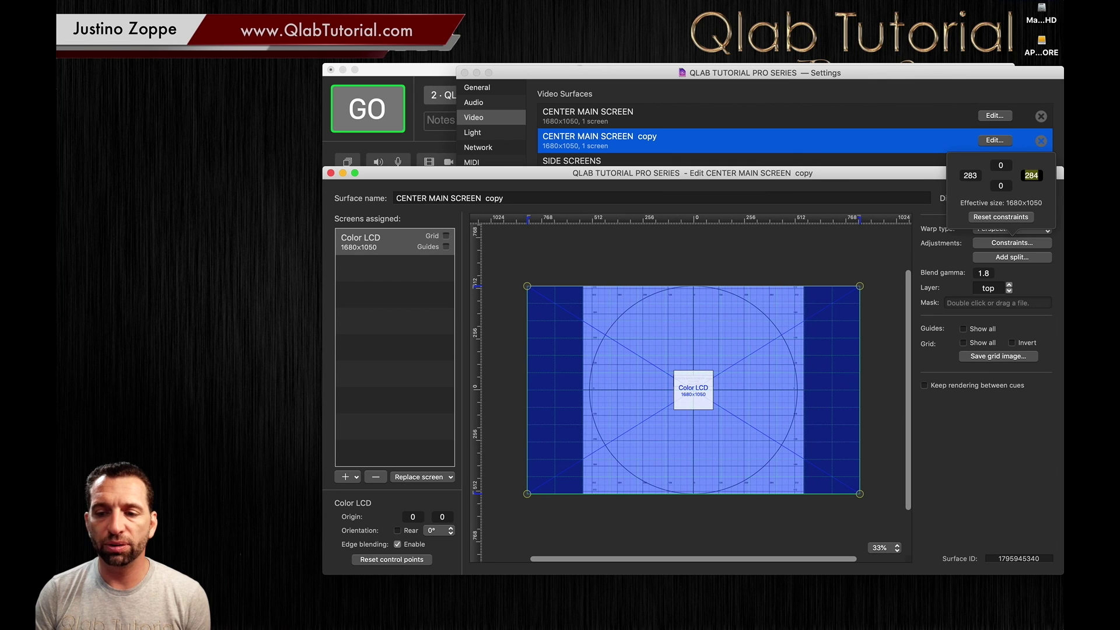
# - Set the bottom constraint to 181 and the top constraint to 88
pyautogui.click(996, 187)
pyautogui.press('Up')
pyautogui.press('Up')
pyautogui.press('Up')
pyautogui.press('Up')
pyautogui.press('Up')
pyautogui.press('Up')
pyautogui.press('Up')
pyautogui.press('Up')
pyautogui.press('Up')
pyautogui.press('Up')
pyautogui.press('Up')
pyautogui.press('Up')
pyautogui.press('Up')
pyautogui.press('Up')
pyautogui.press('Up')
pyautogui.press('Up')
pyautogui.press('Up')
pyautogui.press('Up')
pyautogui.press('Up')
pyautogui.press('Up')
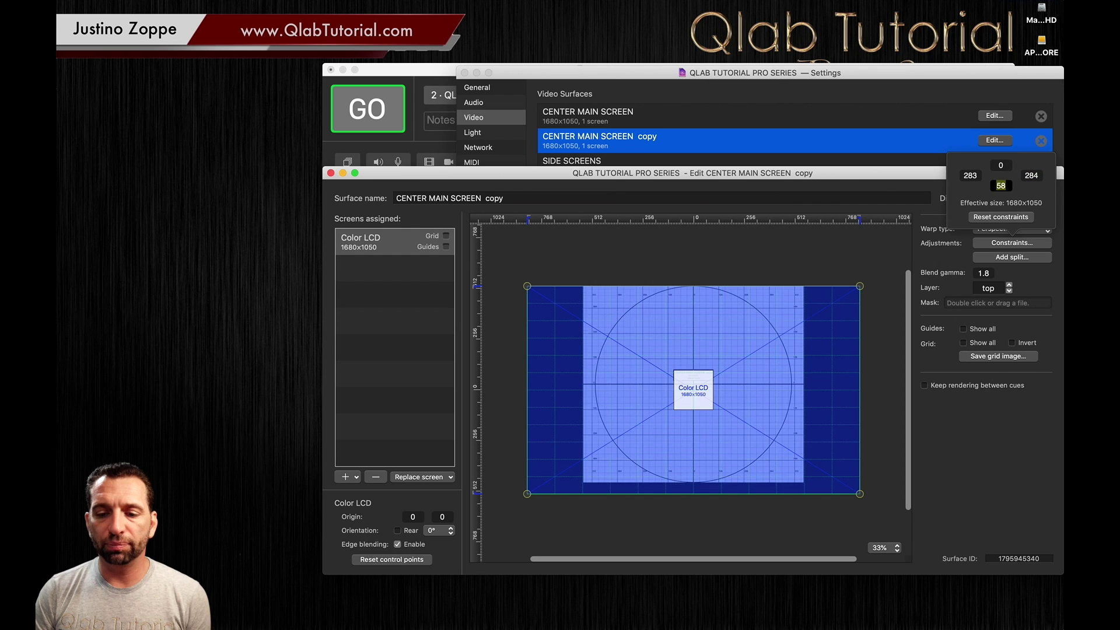
pyautogui.press('Up')
pyautogui.press('Up')
pyautogui.press('Up')
pyautogui.press('Up')
pyautogui.press('Up')
pyautogui.press('Up')
pyautogui.press('Up')
pyautogui.press('Up')
pyautogui.press('Up')
pyautogui.press('Up')
pyautogui.press('Up')
pyautogui.press('Up')
pyautogui.press('Up')
pyautogui.press('Up')
pyautogui.press('Up')
pyautogui.press('Up')
pyautogui.press('Up')
pyautogui.press('Up')
pyautogui.press('Up')
pyautogui.press('Up')
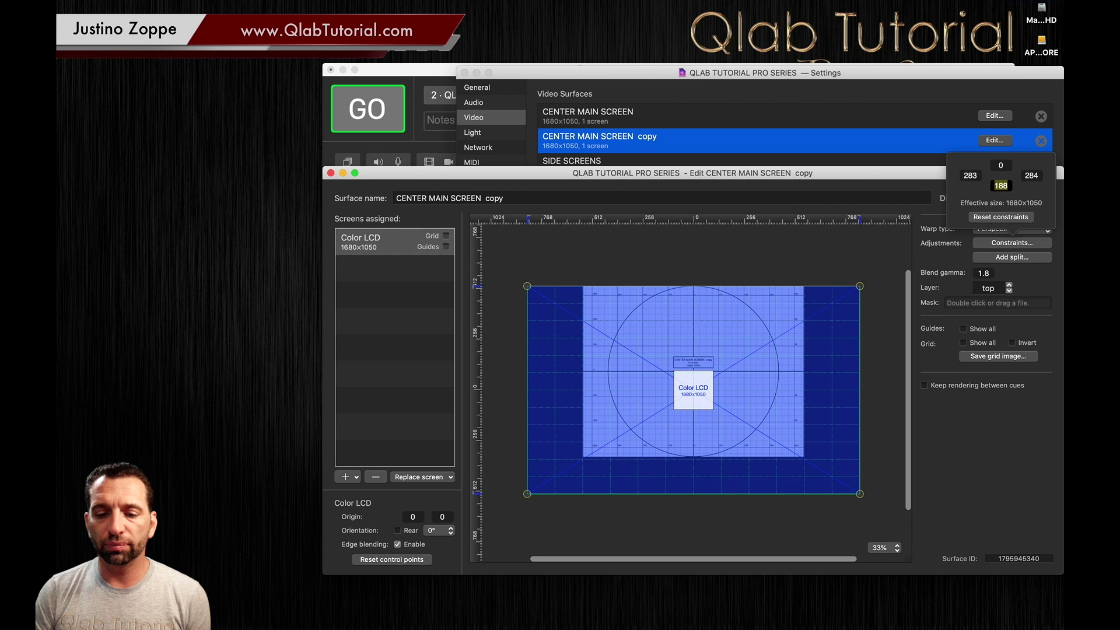
pyautogui.press('Down')
pyautogui.press('Down')
pyautogui.press('Down')
pyautogui.press('Down')
pyautogui.press('Down')
pyautogui.press('Down')
pyautogui.press('Down')
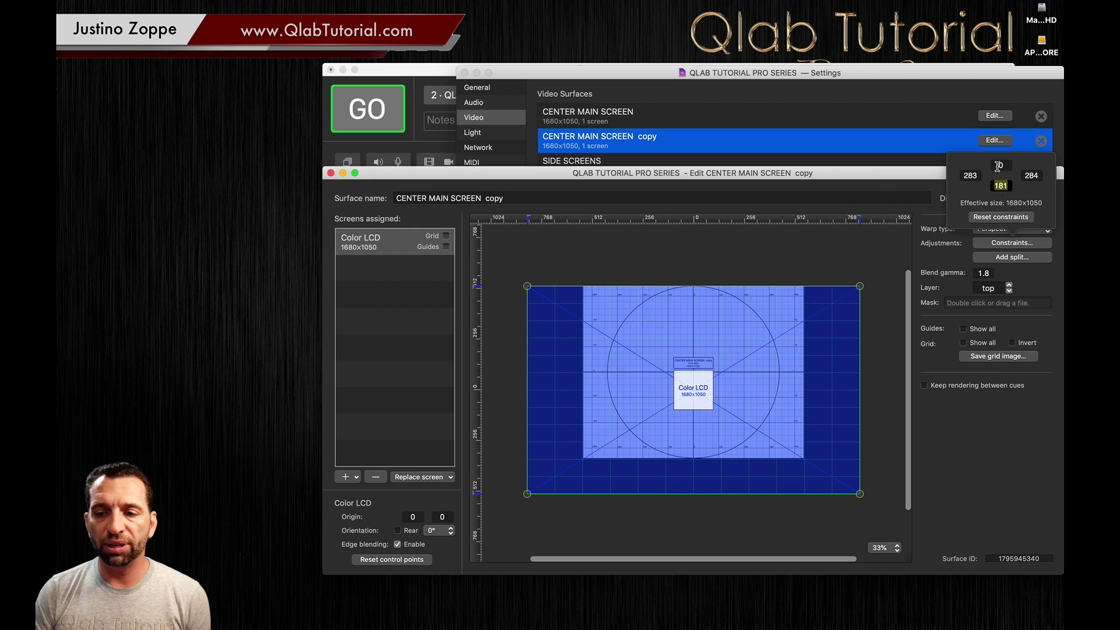
pyautogui.click(999, 165)
pyautogui.press('Up')
pyautogui.press('Up')
pyautogui.press('Up')
pyautogui.press('Up')
pyautogui.press('Up')
pyautogui.press('Up')
pyautogui.press('Up')
pyautogui.press('Up')
pyautogui.press('Up')
pyautogui.press('Up')
pyautogui.press('Up')
pyautogui.press('Up')
pyautogui.press('Up')
pyautogui.press('Up')
pyautogui.press('Up')
pyautogui.press('Up')
pyautogui.press('Up')
pyautogui.press('Up')
pyautogui.press('Up')
pyautogui.press('Up')
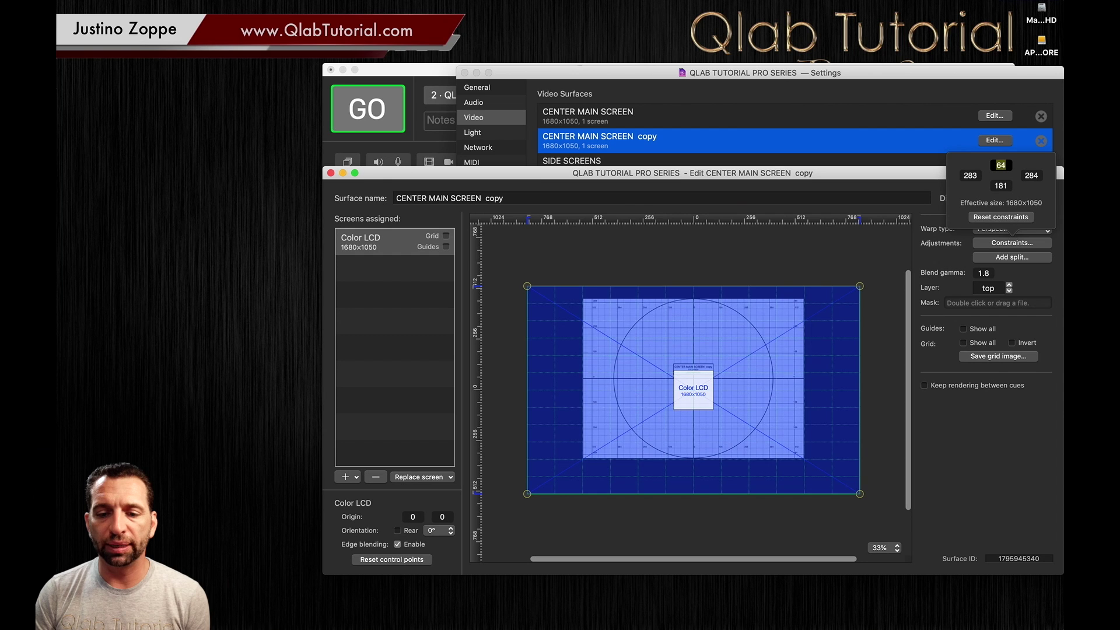
pyautogui.press('Up')
pyautogui.press('Up')
pyautogui.press('Up')
pyautogui.press('Up')
pyautogui.press('Up')
pyautogui.press('Up')
pyautogui.press('Up')
pyautogui.press('Up')
pyautogui.press('Up')
pyautogui.press('Up')
pyautogui.press('Up')
pyautogui.press('Up')
pyautogui.press('Up')
pyautogui.press('Up')
pyautogui.press('Up')
pyautogui.press('Up')
pyautogui.press('Up')
pyautogui.press('Up')
pyautogui.press('Up')
pyautogui.press('Up')
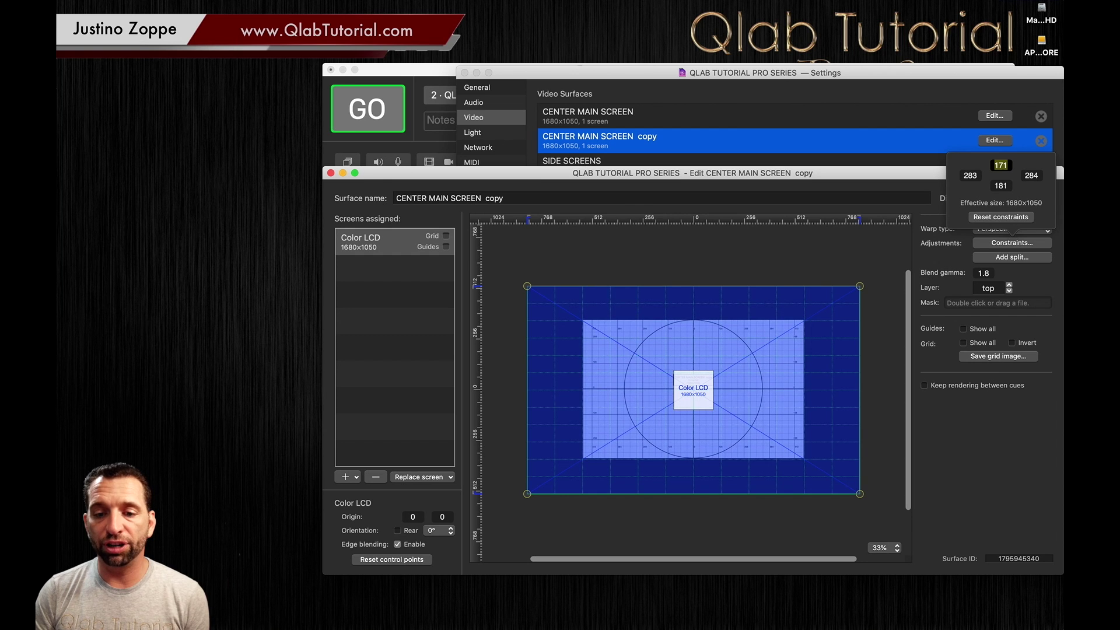
pyautogui.press('Up')
pyautogui.press('Down')
pyautogui.press('Down')
pyautogui.press('Down')
pyautogui.press('Down')
pyautogui.press('Down')
pyautogui.press('Down')
pyautogui.press('Down')
pyautogui.press('Down')
pyautogui.press('Down')
pyautogui.press('Down')
pyautogui.press('Down')
pyautogui.press('Down')
pyautogui.press('Down')
pyautogui.press('Down')
pyautogui.press('Down')
pyautogui.press('Down')
pyautogui.press('Down')
pyautogui.press('Down')
pyautogui.press('Down')
pyautogui.press('Down')
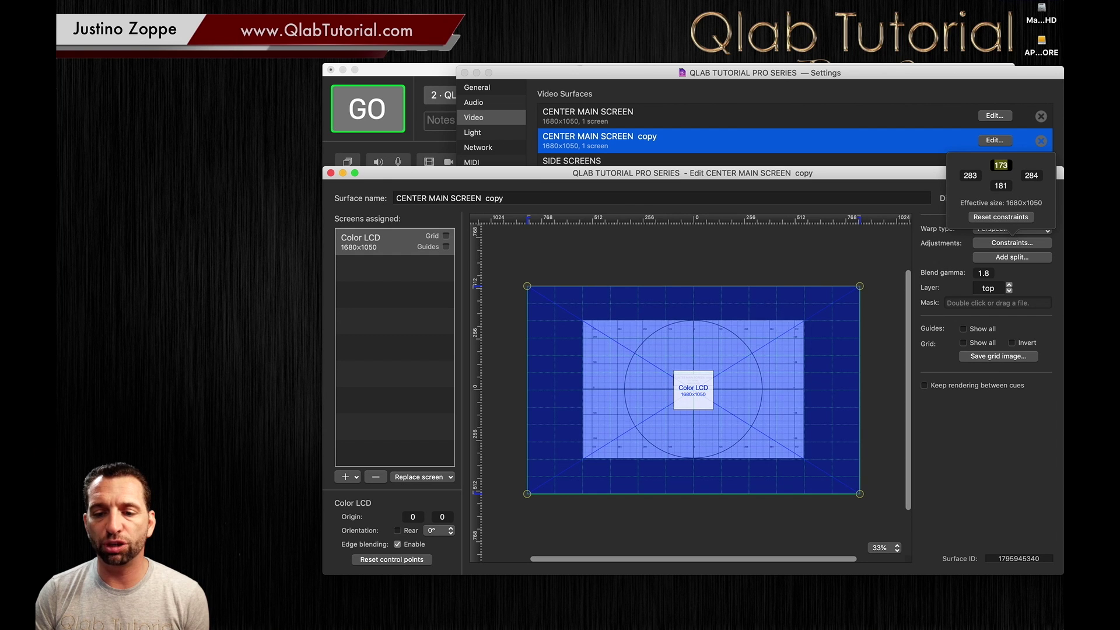
pyautogui.press('Down')
pyautogui.press('Down')
pyautogui.press('Down')
pyautogui.press('Down')
pyautogui.press('Down')
pyautogui.press('Down')
pyautogui.press('Down')
pyautogui.press('Down')
pyautogui.press('Down')
pyautogui.press('Down')
pyautogui.press('Down')
pyautogui.press('Down')
pyautogui.press('Down')
pyautogui.press('Down')
pyautogui.press('Down')
pyautogui.press('Down')
pyautogui.press('Down')
pyautogui.press('Down')
pyautogui.press('Down')
pyautogui.press('Down')
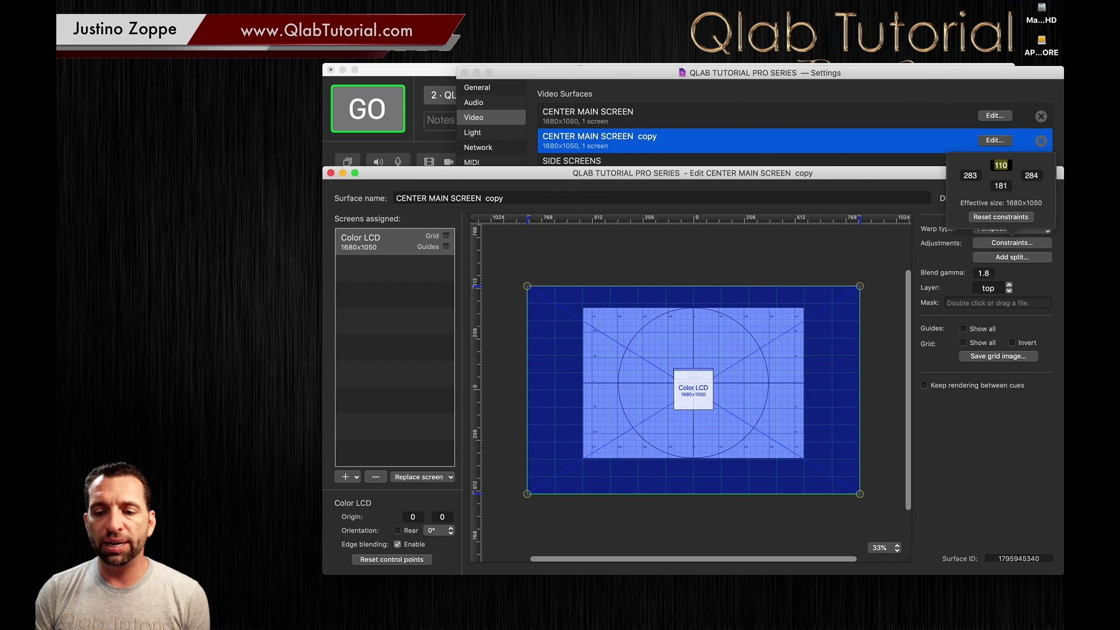
pyautogui.click(999, 165)
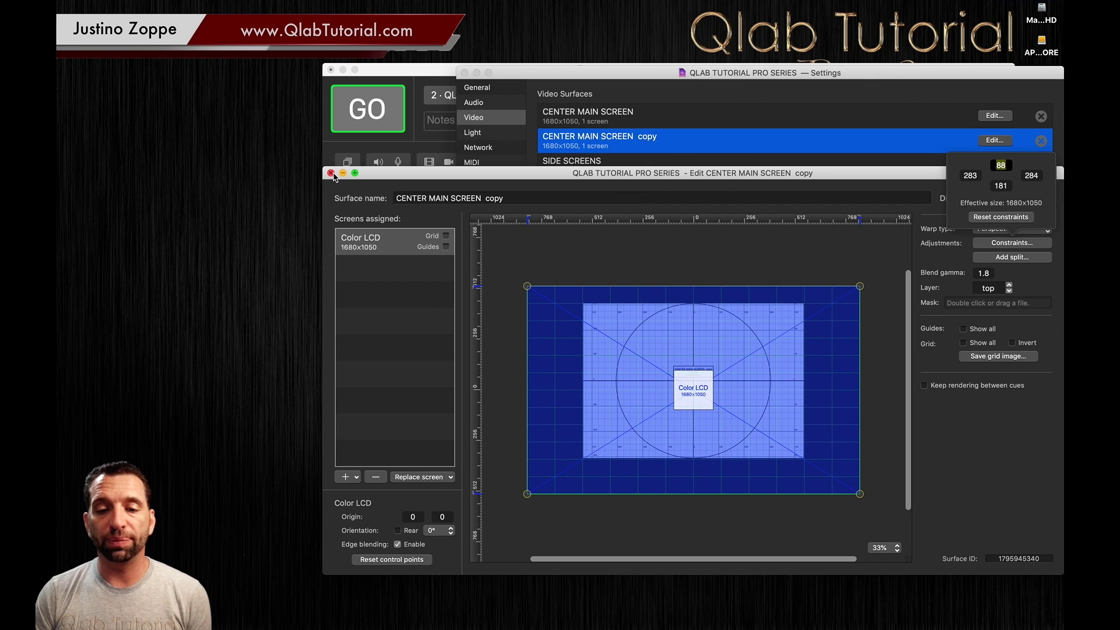
# - Rename the surface 'BACK WALL SCREEN', then close the surface editor and workspace settings
pyautogui.click(434, 198)
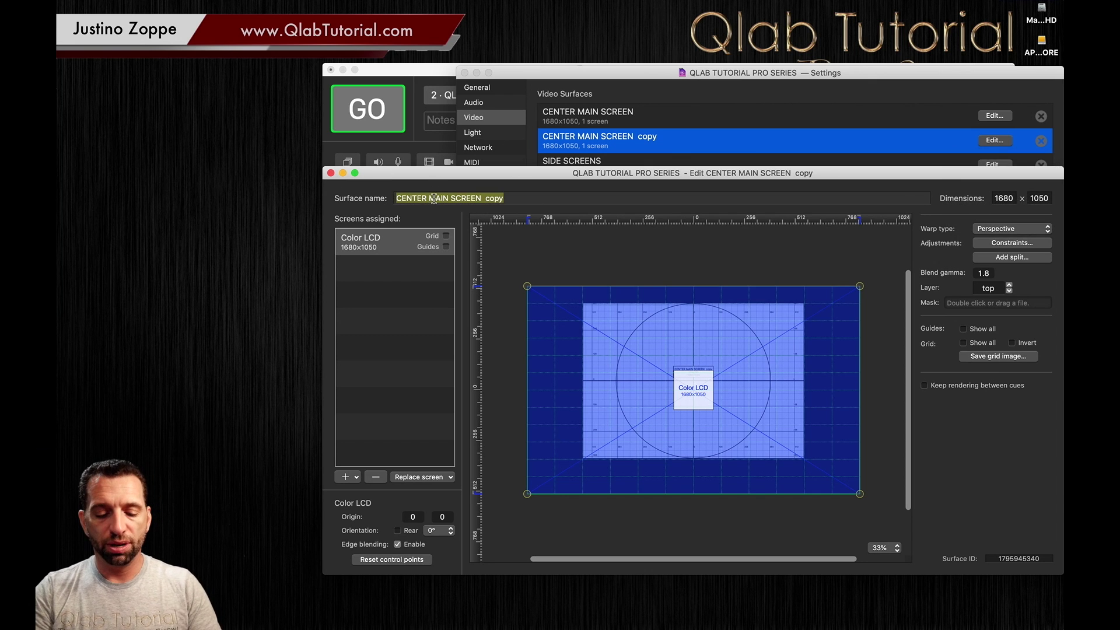
pyautogui.write('BACK WALL SCREEN')
pyautogui.press('Return')
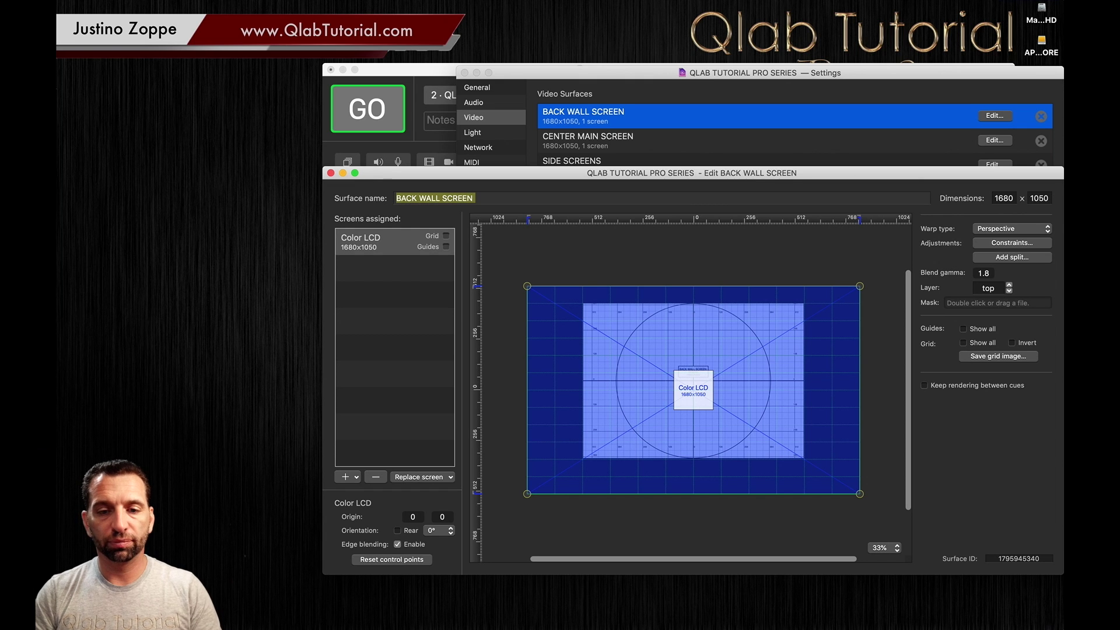
pyautogui.click(331, 172)
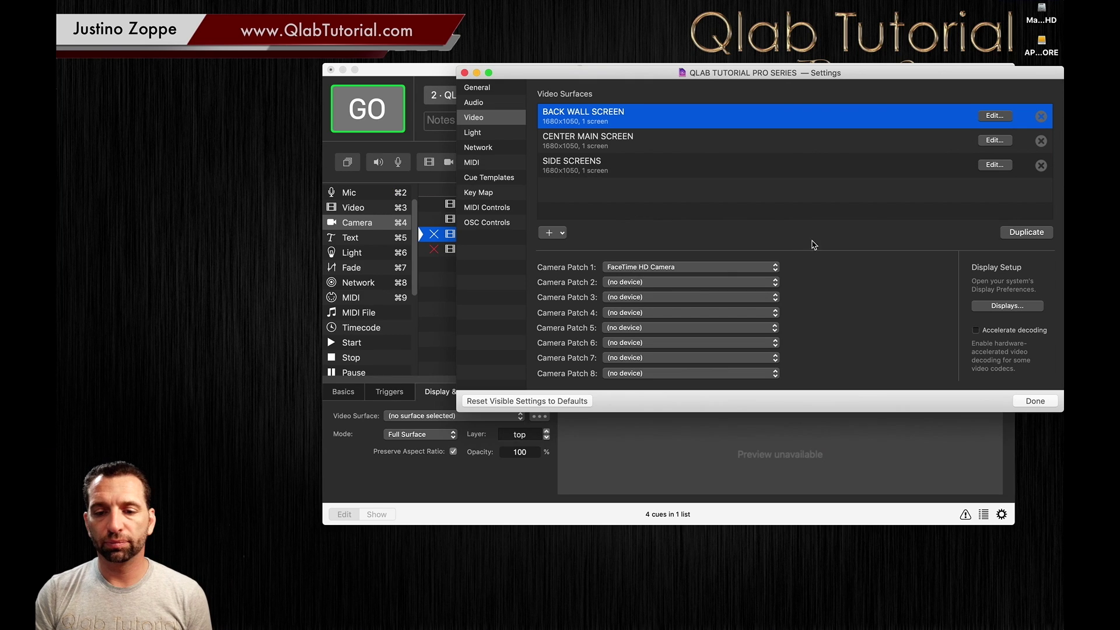
pyautogui.click(1030, 402)
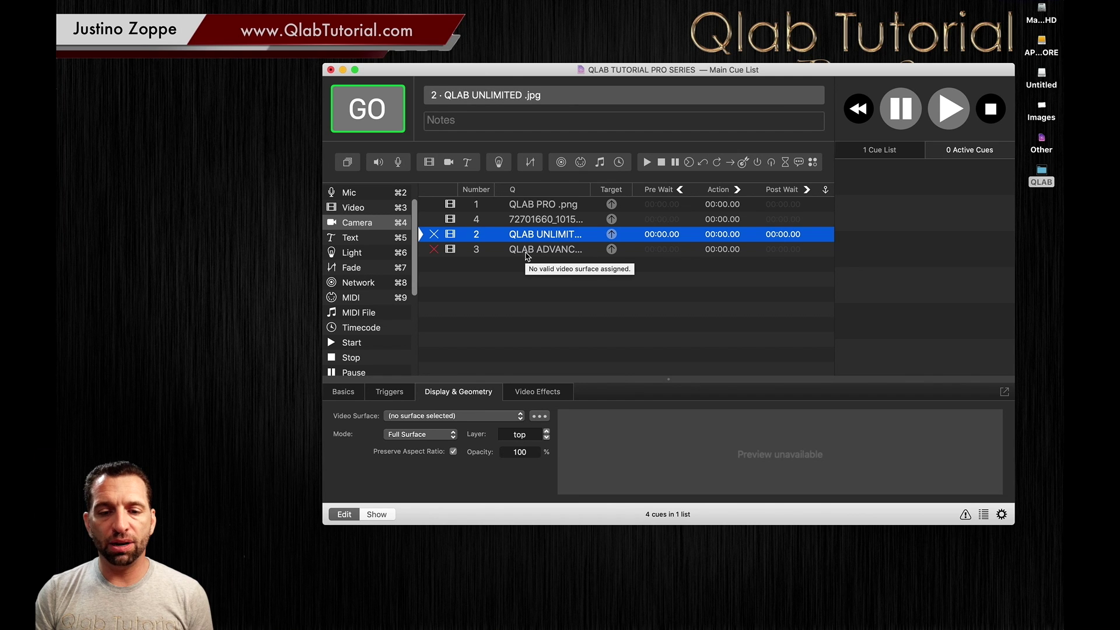
# - Assign cue 4 to the BACK WALL SCREEN video surface
pyautogui.click(529, 220)
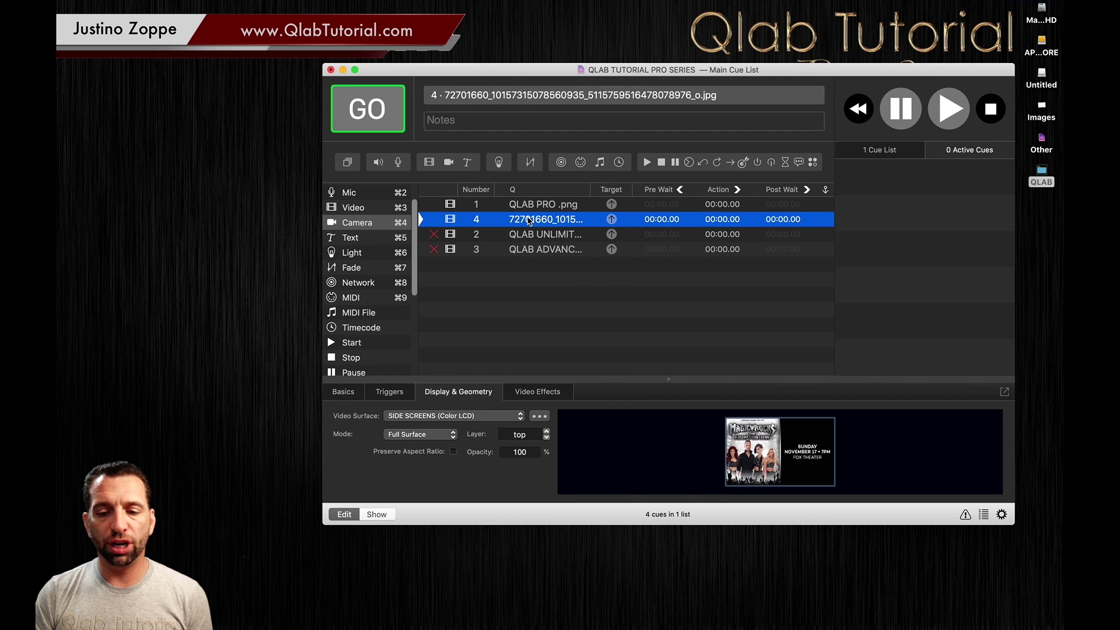
pyautogui.click(440, 416)
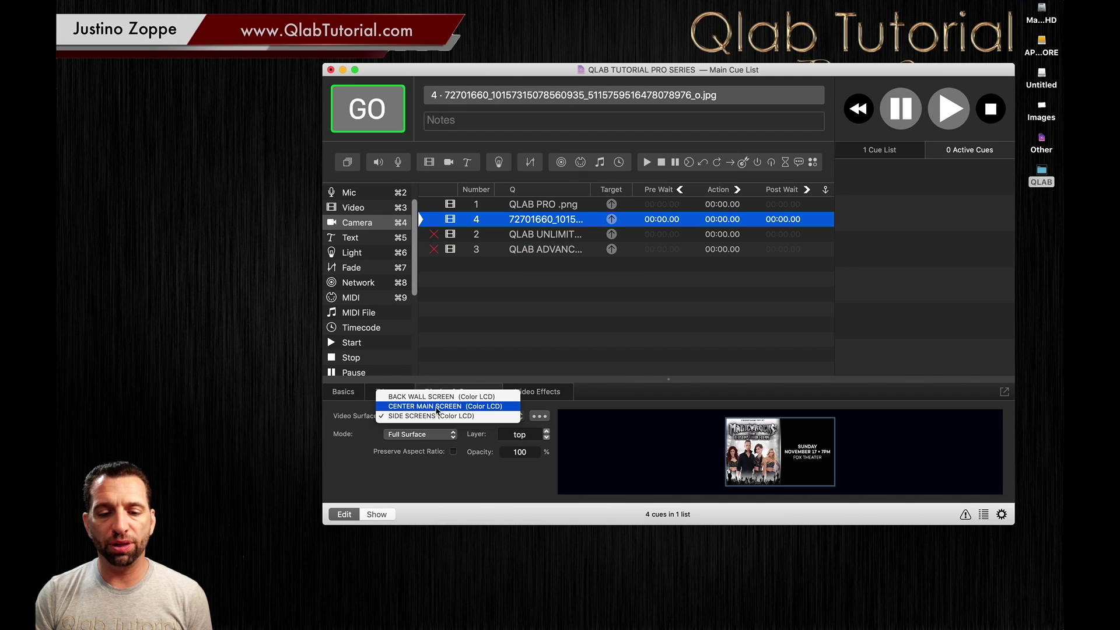
pyautogui.click(438, 397)
pyautogui.click(555, 304)
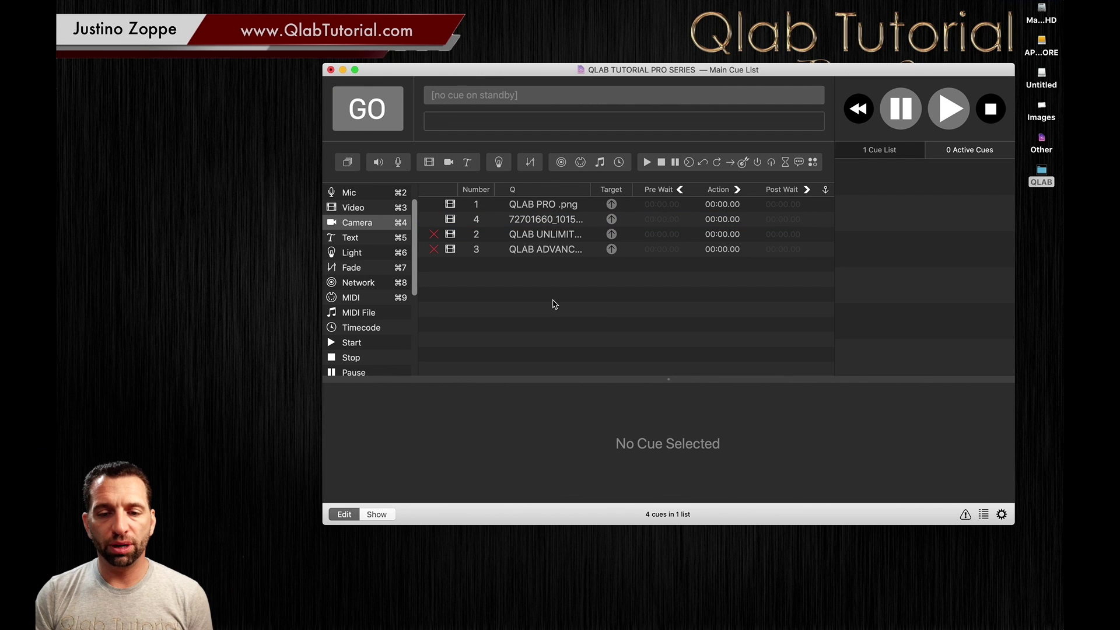
# - Duplicate the QLAB PRO .png cue and route the copy to SIDE SCREENS
pyautogui.click(533, 208)
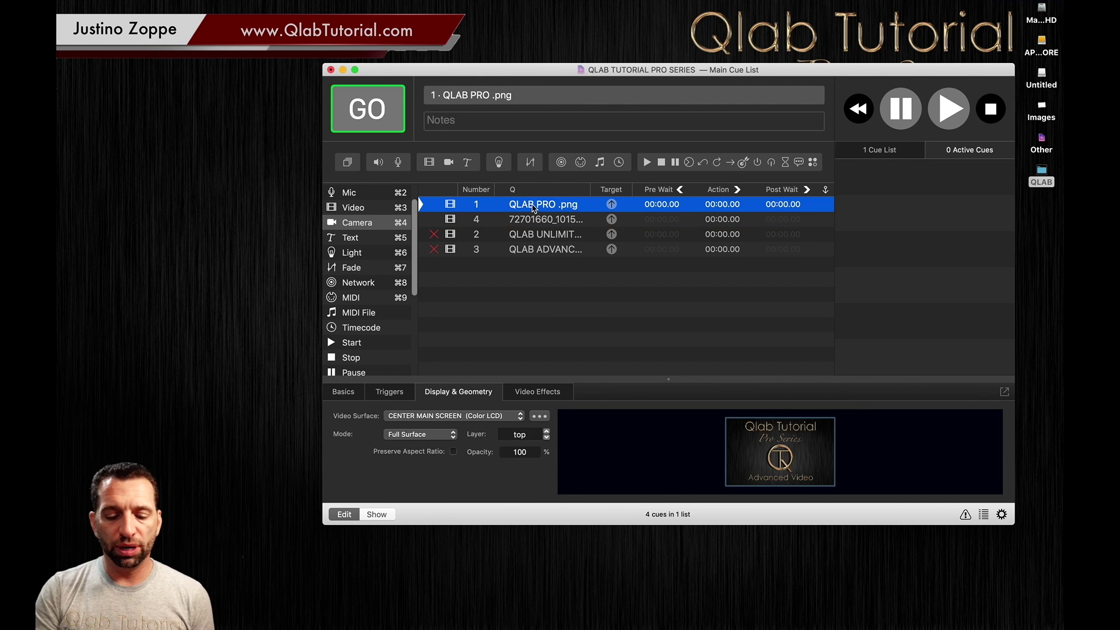
pyautogui.press('super+d')
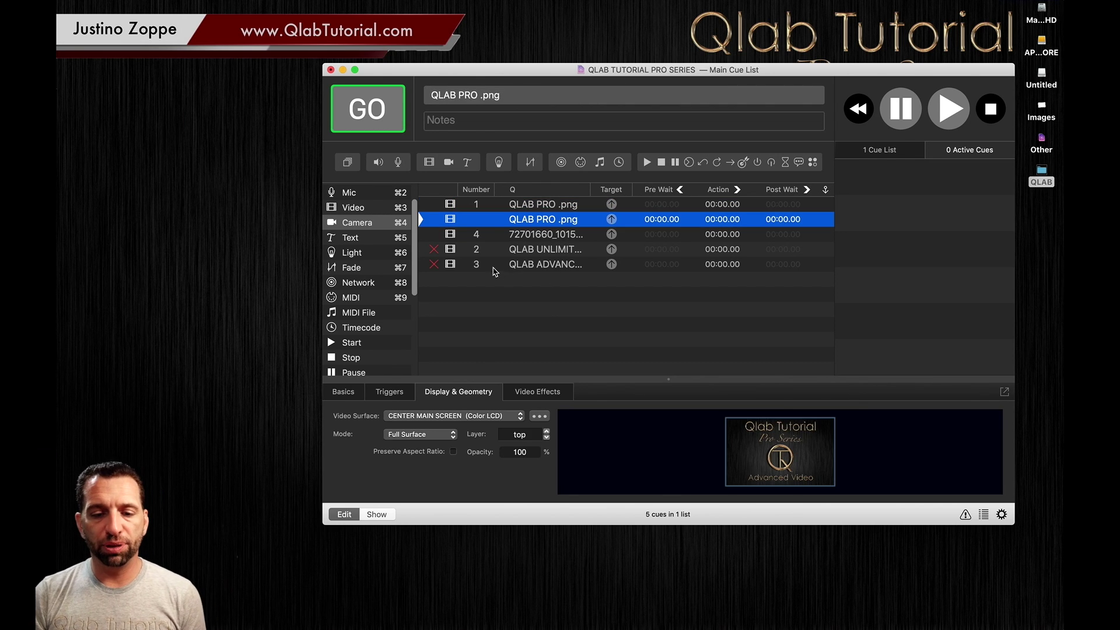
pyautogui.click(431, 416)
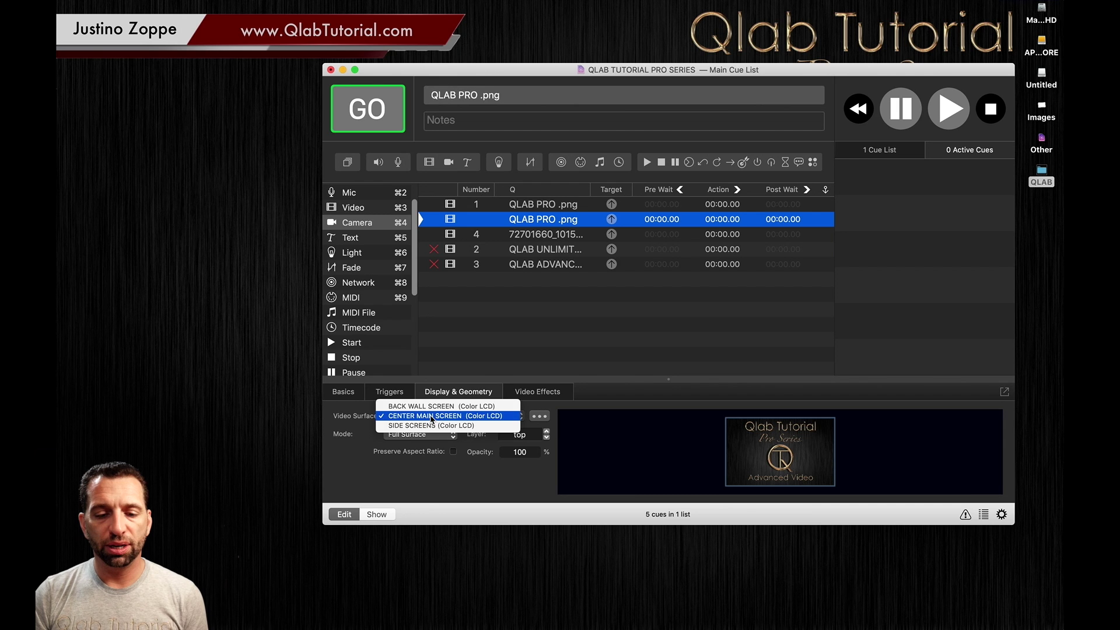
pyautogui.click(428, 425)
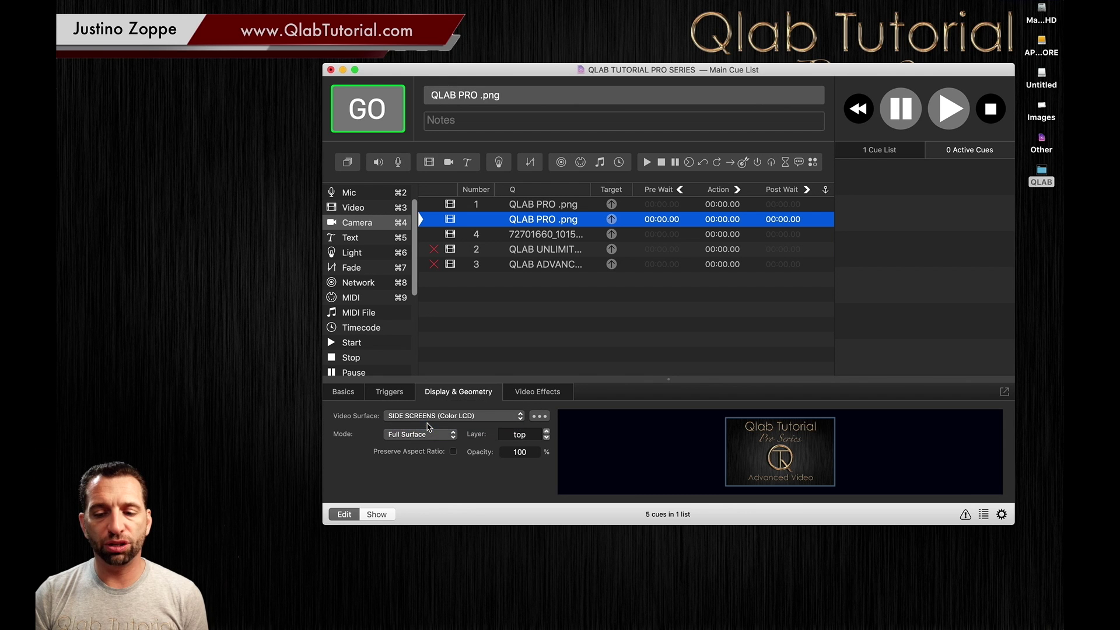
pyautogui.click(585, 327)
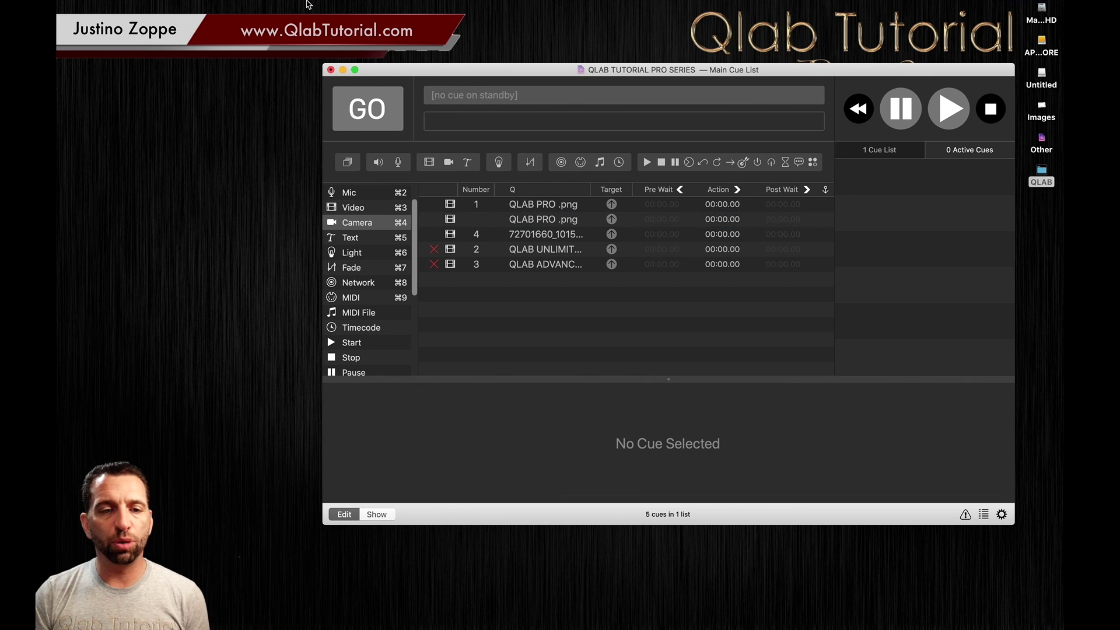
pyautogui.click(279, 7)
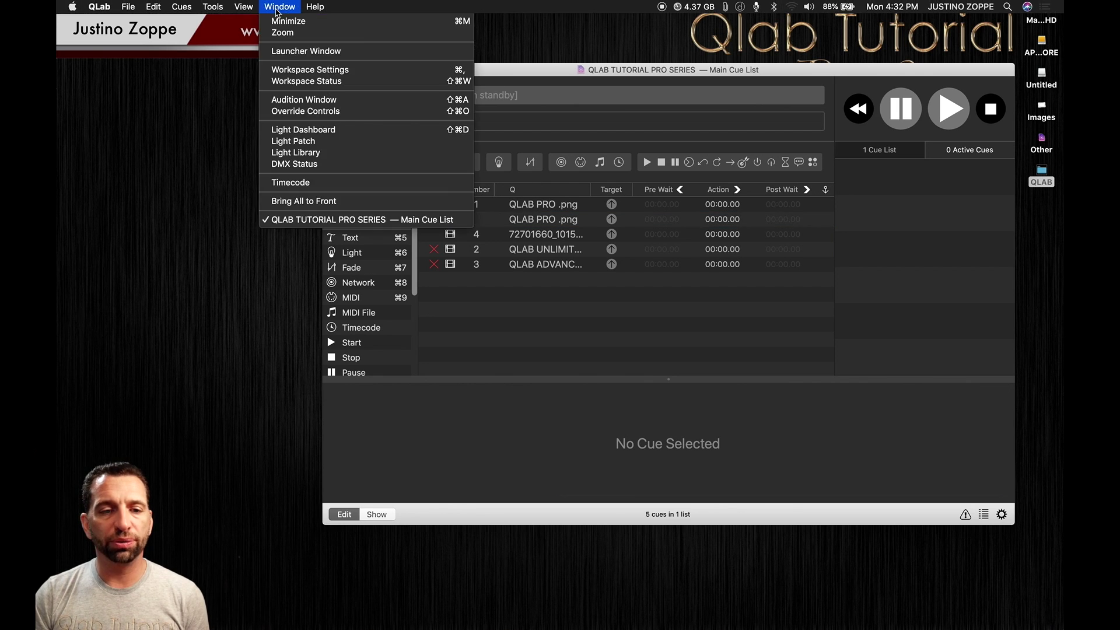
pyautogui.click(296, 101)
# - Audition cue 1, the SIDE SCREENS copy and cue 4, then shrink the Audition window
pyautogui.click(530, 210)
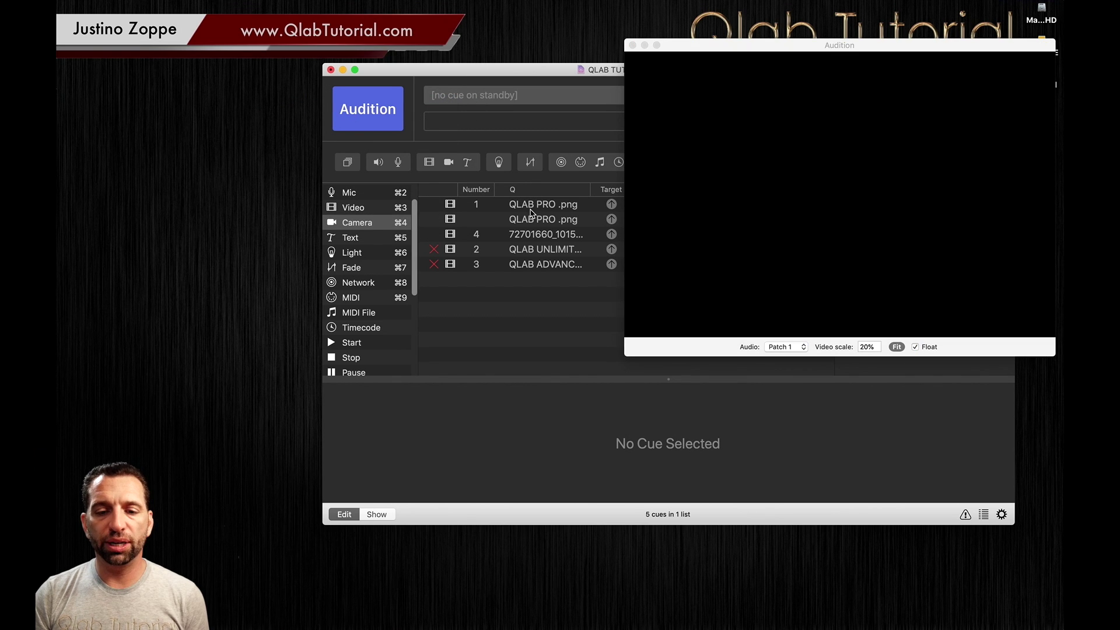
pyautogui.press('space')
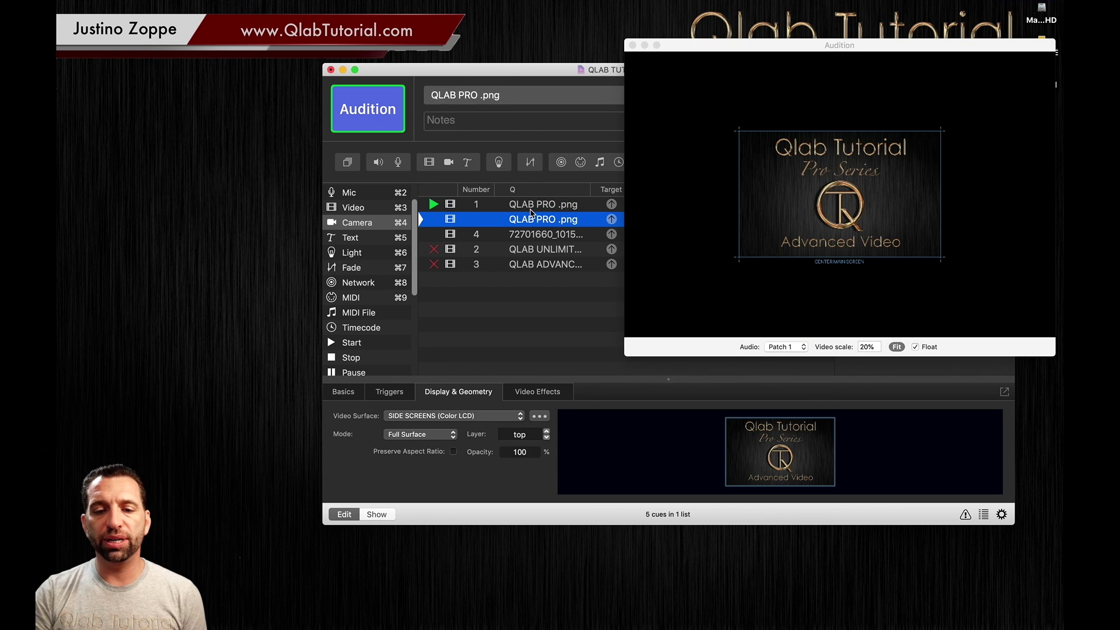
pyautogui.press('space')
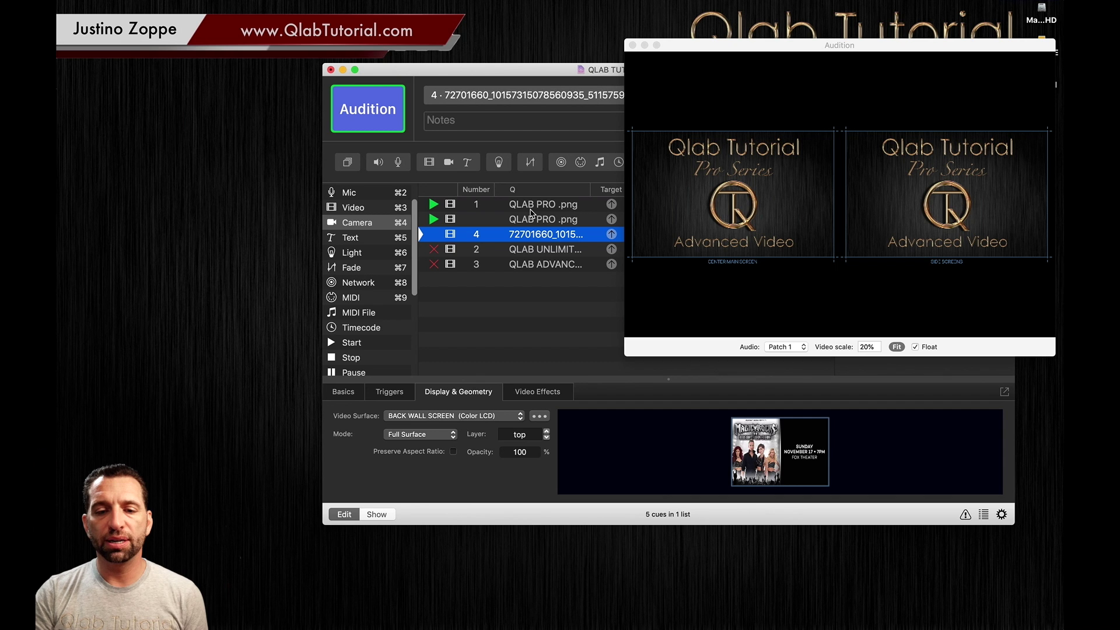
pyautogui.press('space')
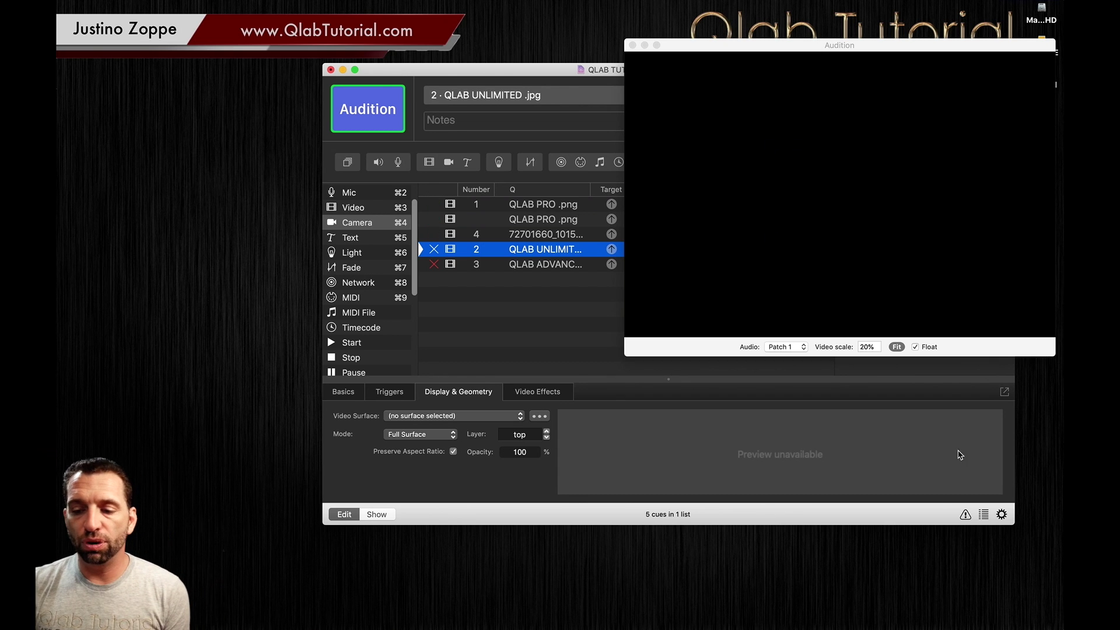
pyautogui.click(527, 314)
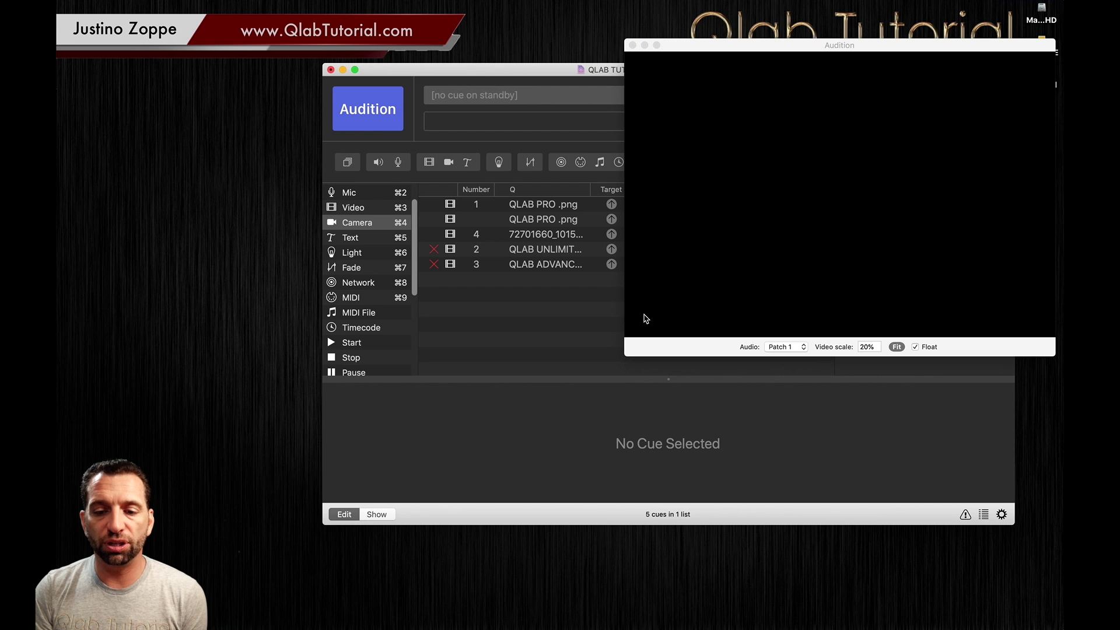
pyautogui.moveTo(627, 355); pyautogui.dragTo(819, 225)
pyautogui.click(522, 210)
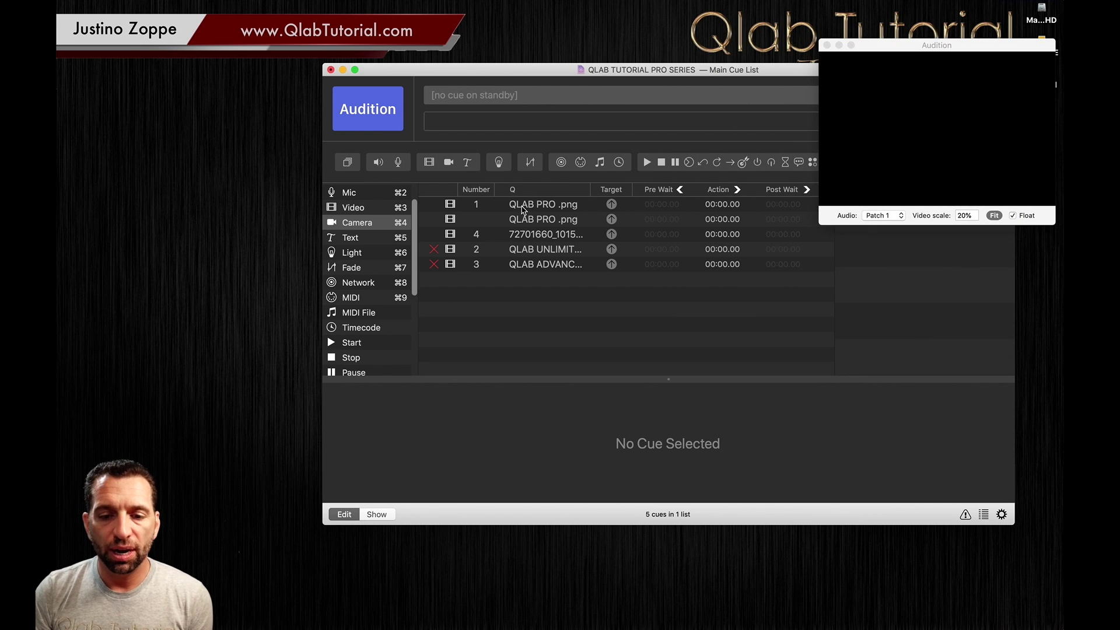
# - Delete the unnumbered QLAB PRO .png copy, exit audition mode, and fire cue 1 full screen
pyautogui.click(522, 234)
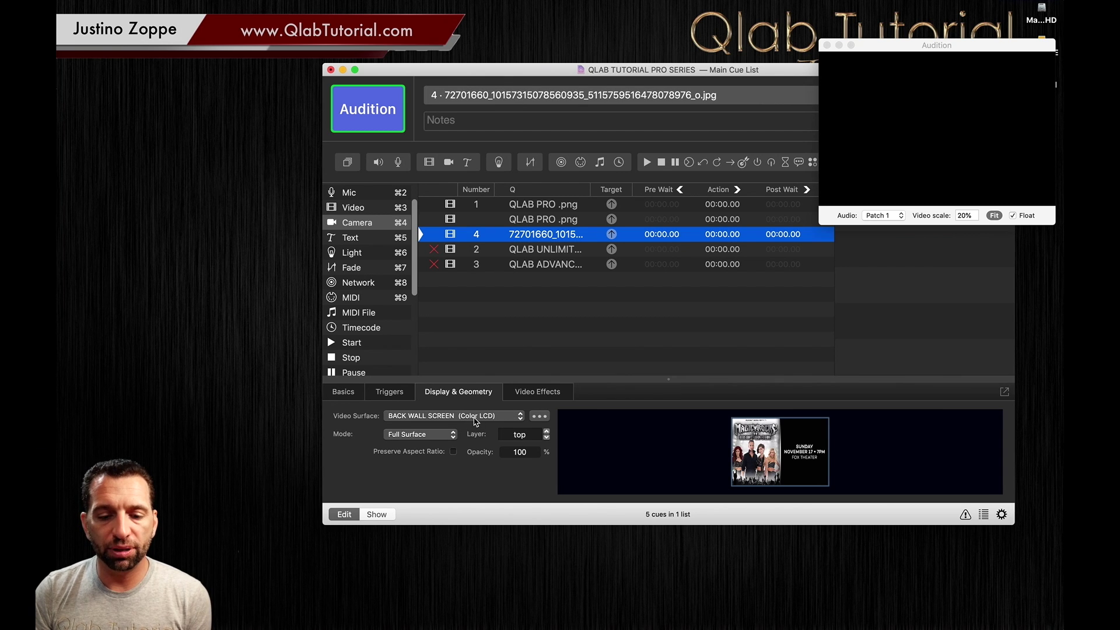
pyautogui.click(521, 220)
pyautogui.press('BackSpace')
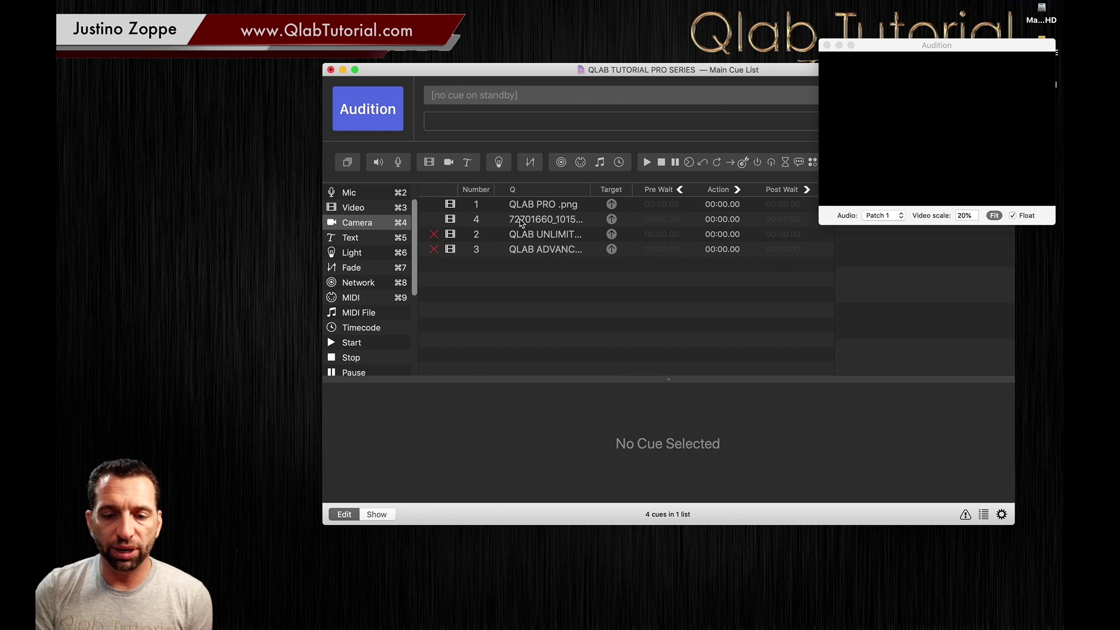
pyautogui.click(529, 207)
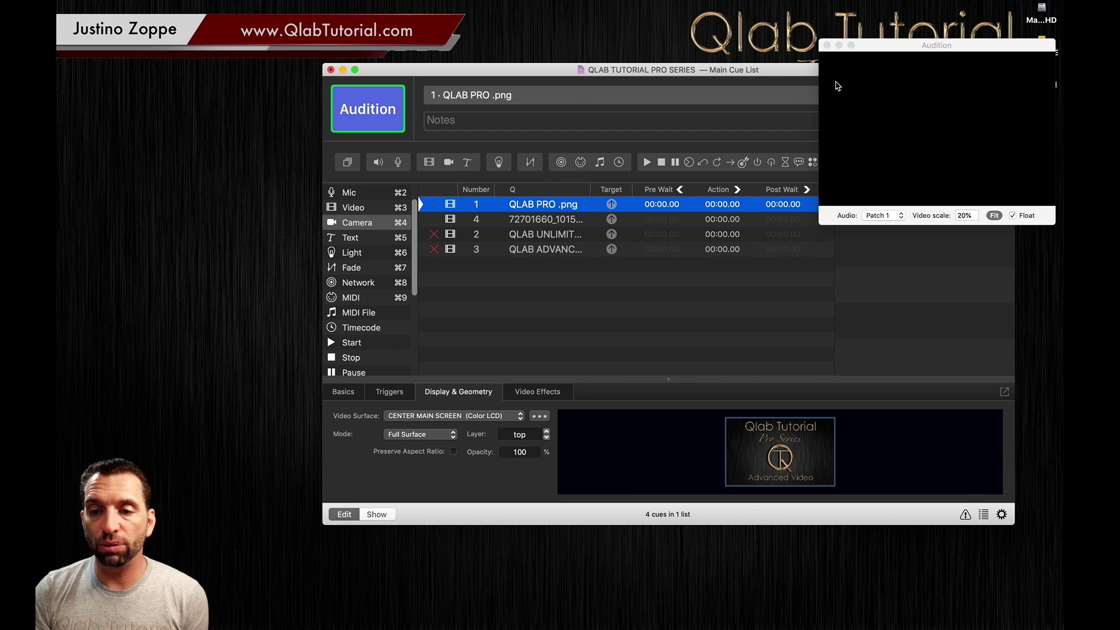
pyautogui.press('Escape')
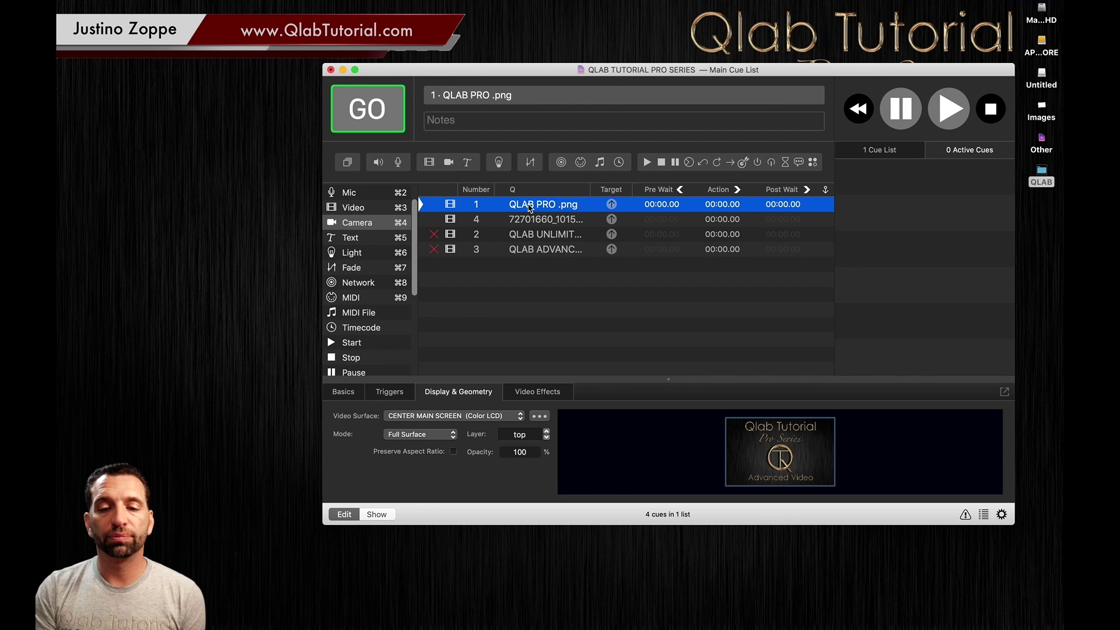
pyautogui.press('space')
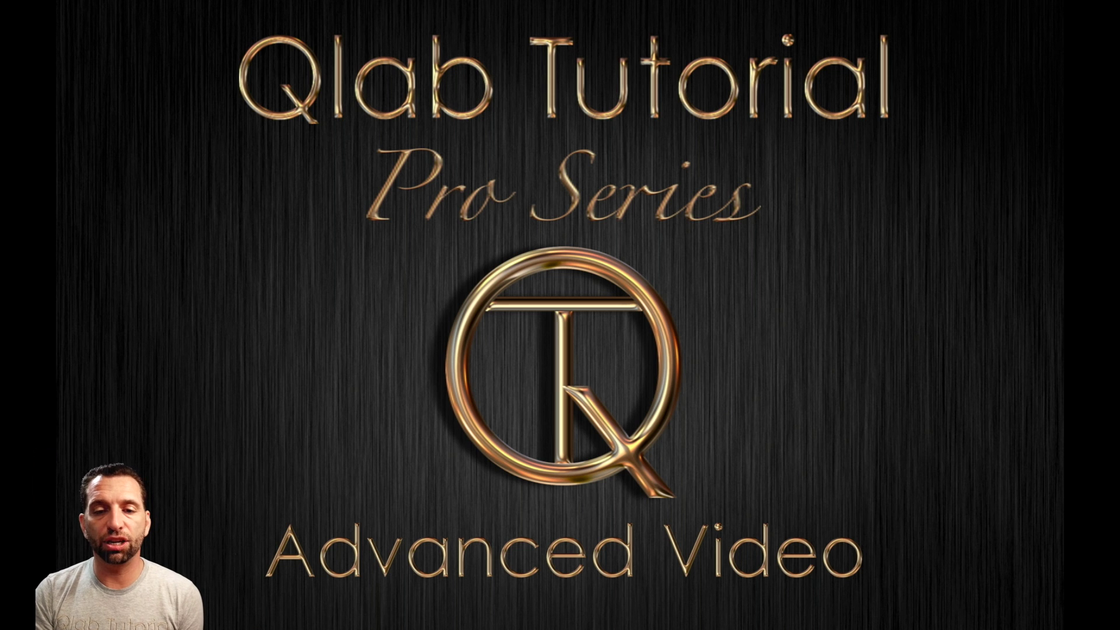
# - Fire the poster cue full screen, then reopen the workspace Video settings
pyautogui.press('space')
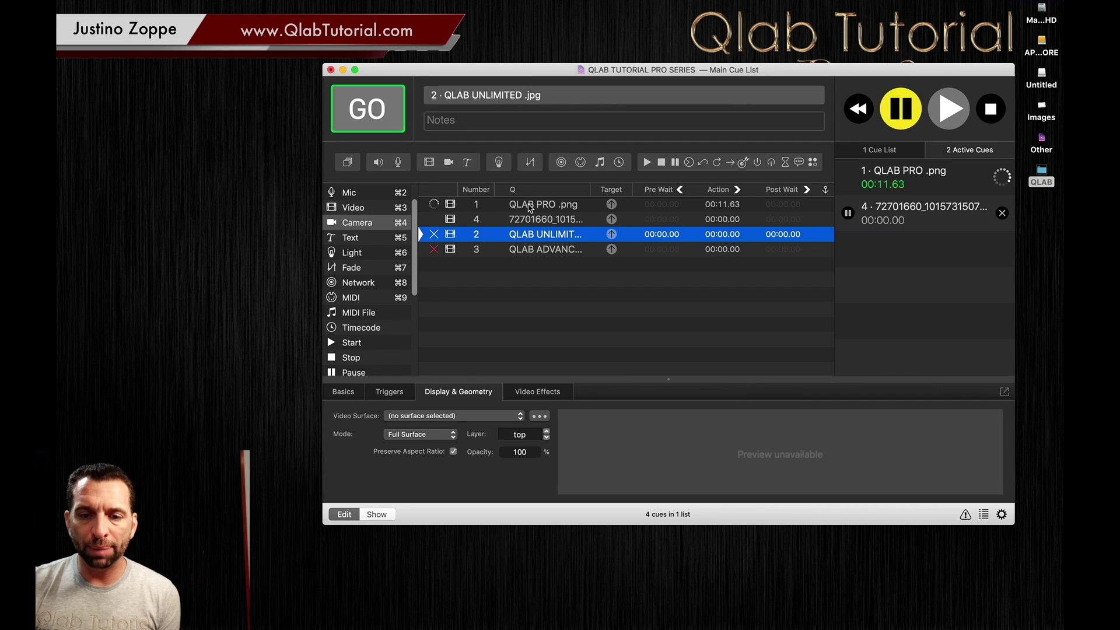
pyautogui.click(522, 204)
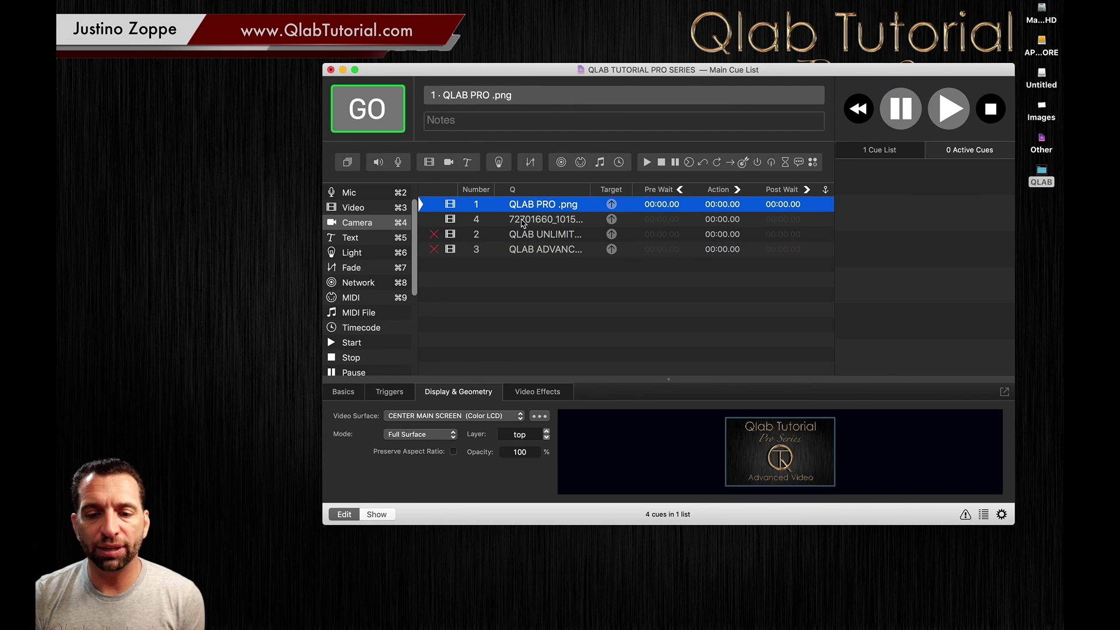
pyautogui.click(524, 221)
pyautogui.click(1002, 514)
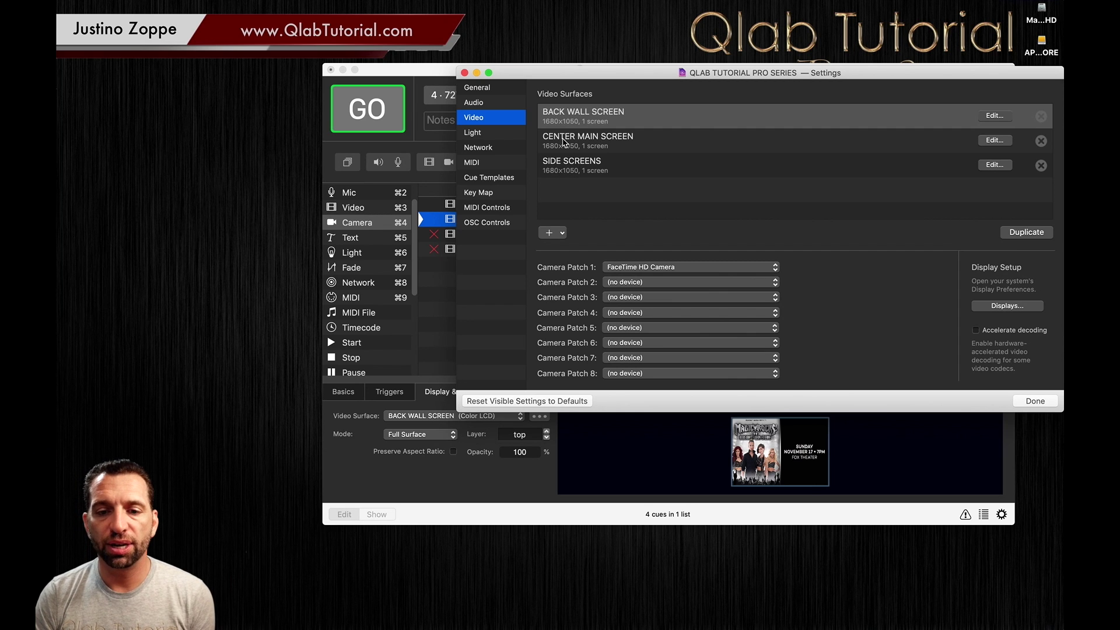
# - Move BACK WALL SCREEN to the bottom layer, close settings, and fire cue 1 full screen
pyautogui.click(995, 117)
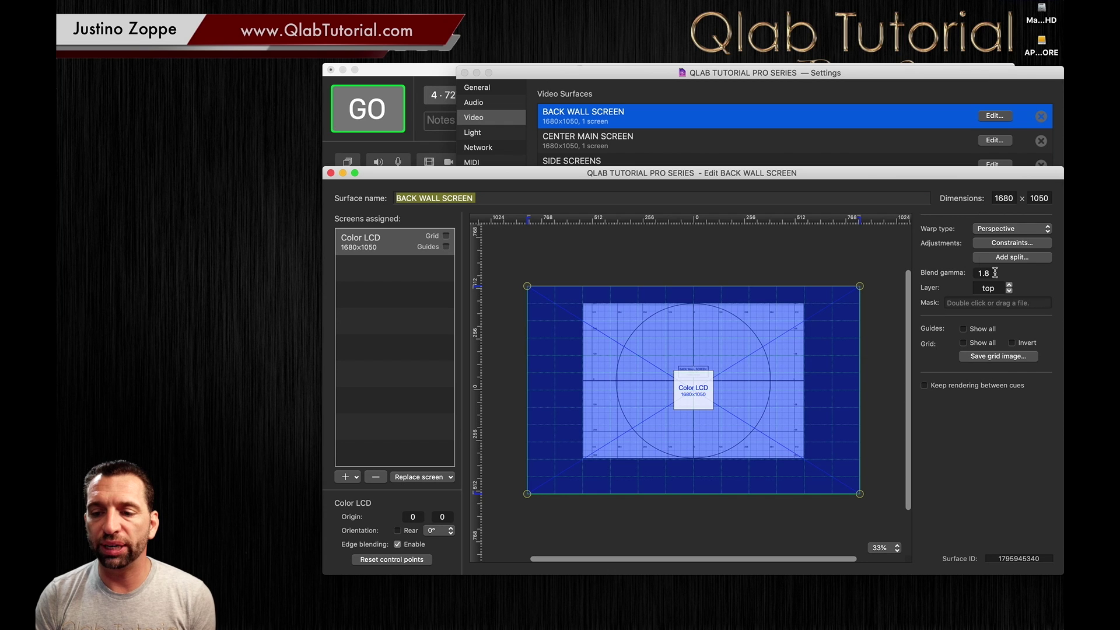
pyautogui.click(1008, 290)
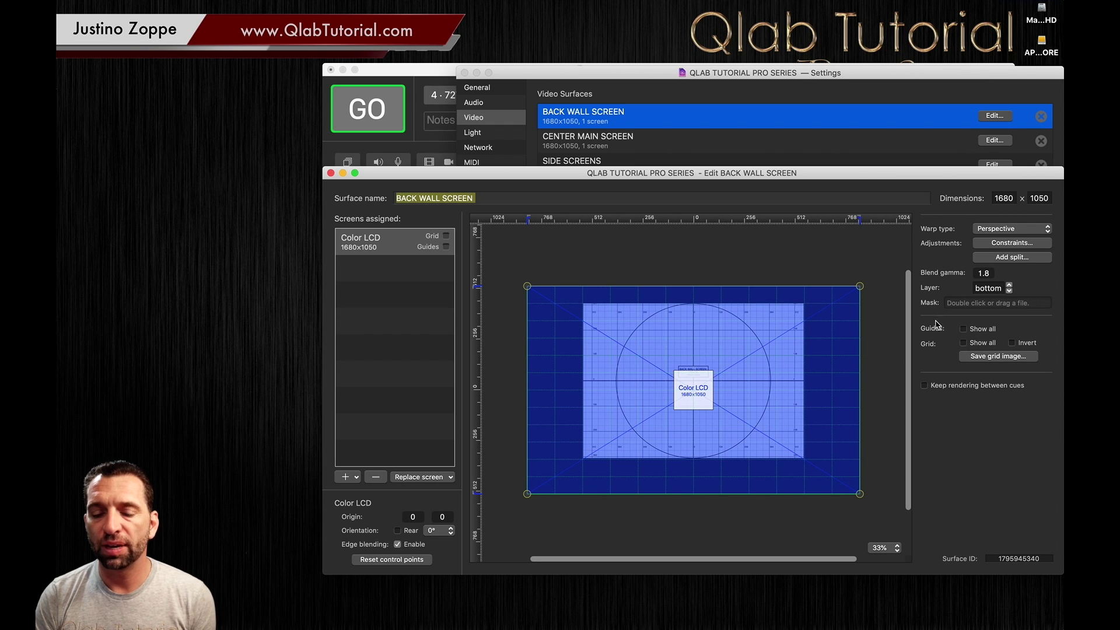
pyautogui.click(331, 173)
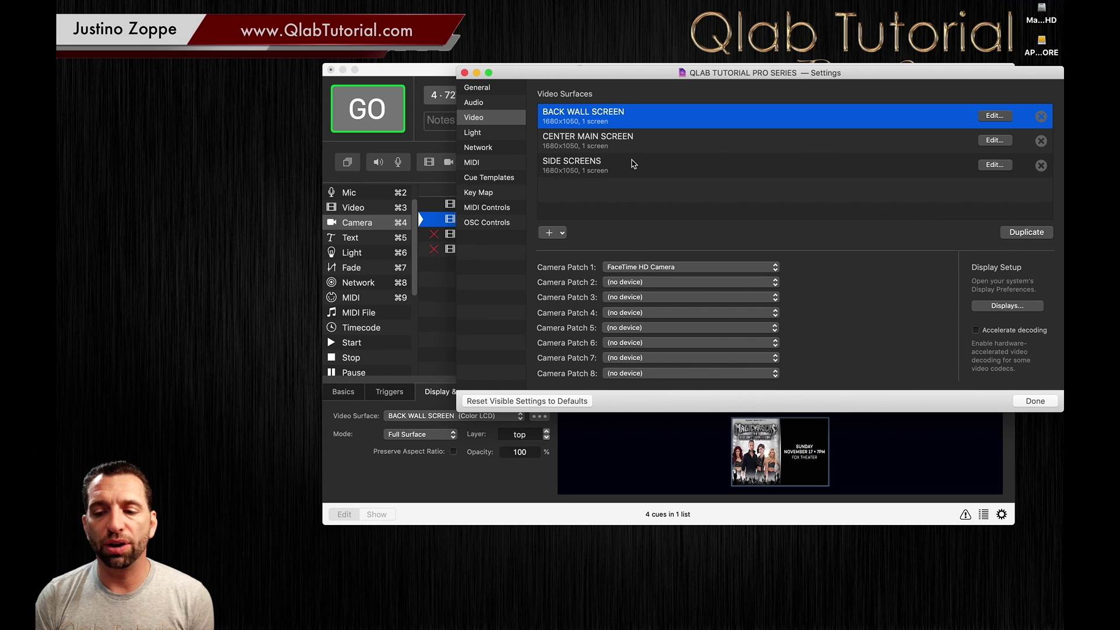
pyautogui.click(1042, 404)
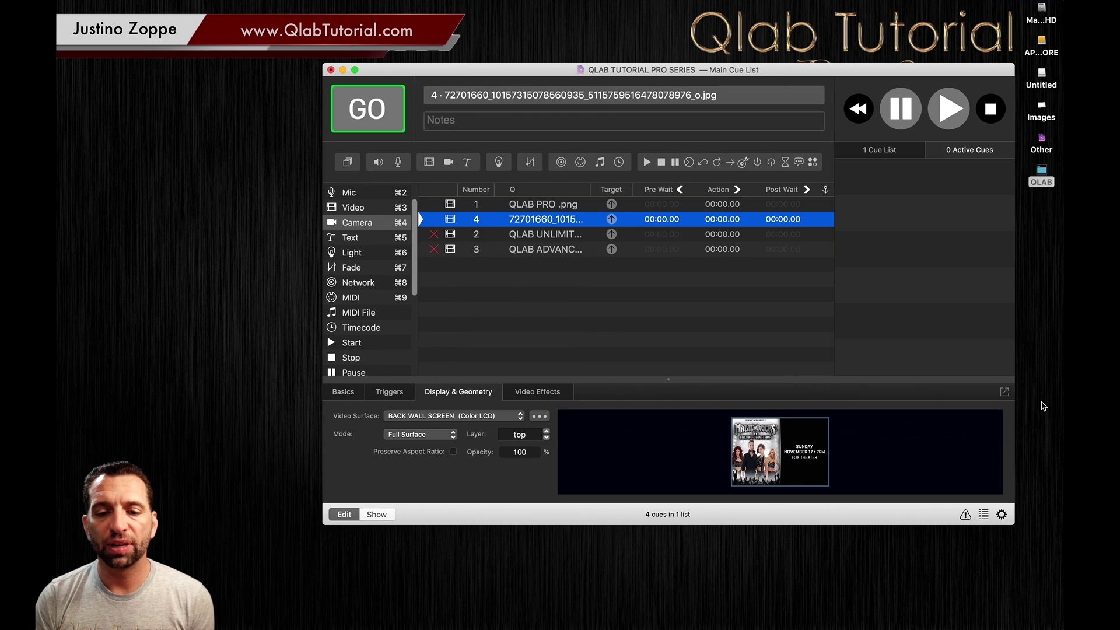
pyautogui.click(532, 207)
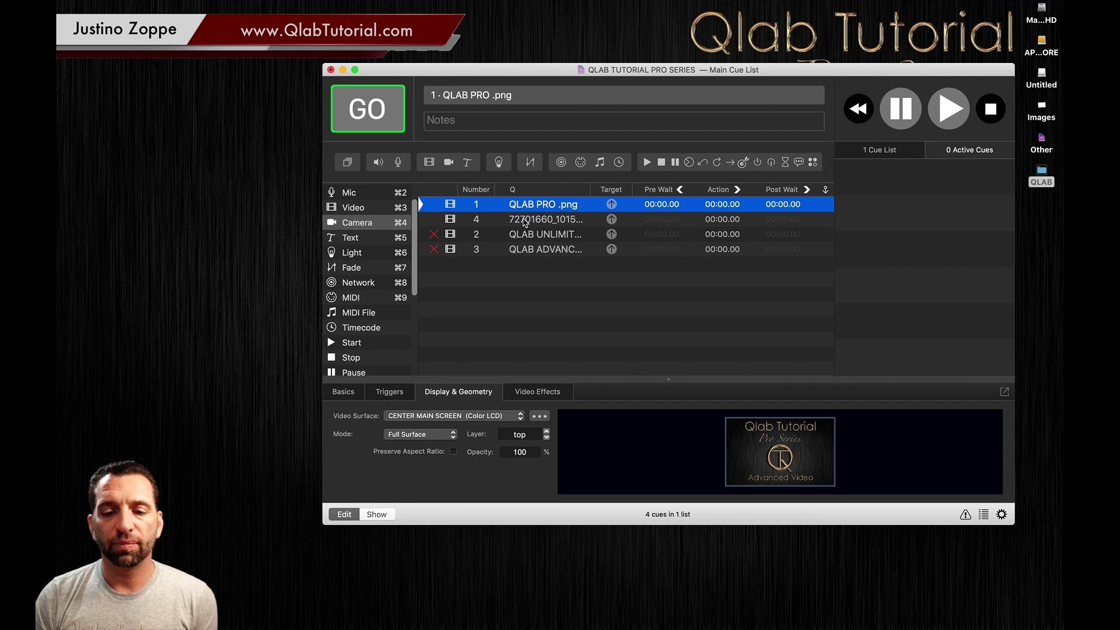
pyautogui.press('space')
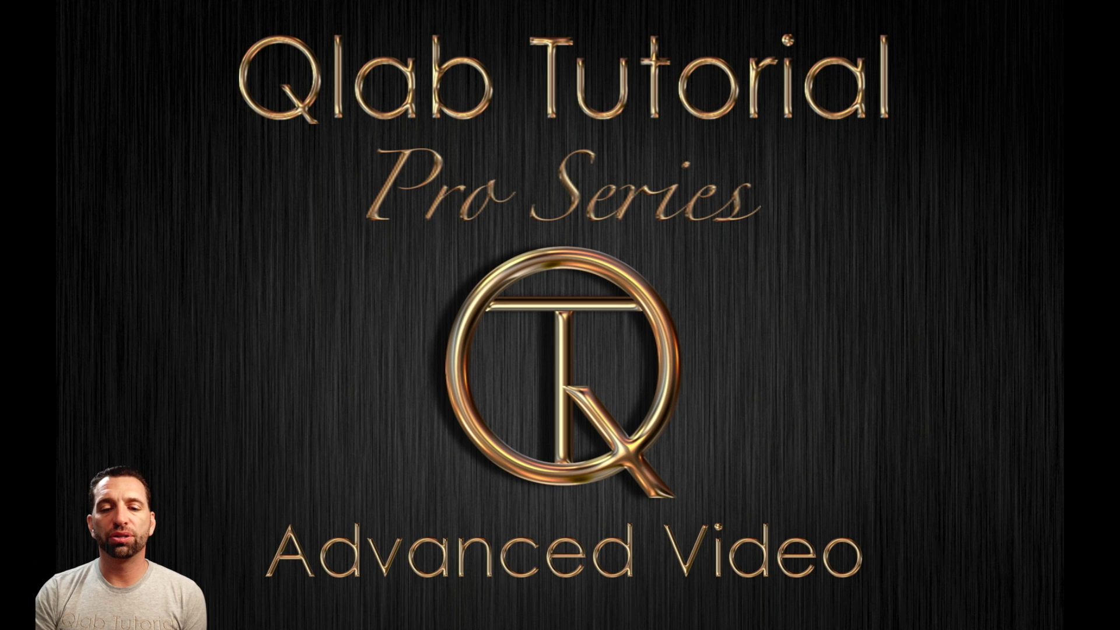